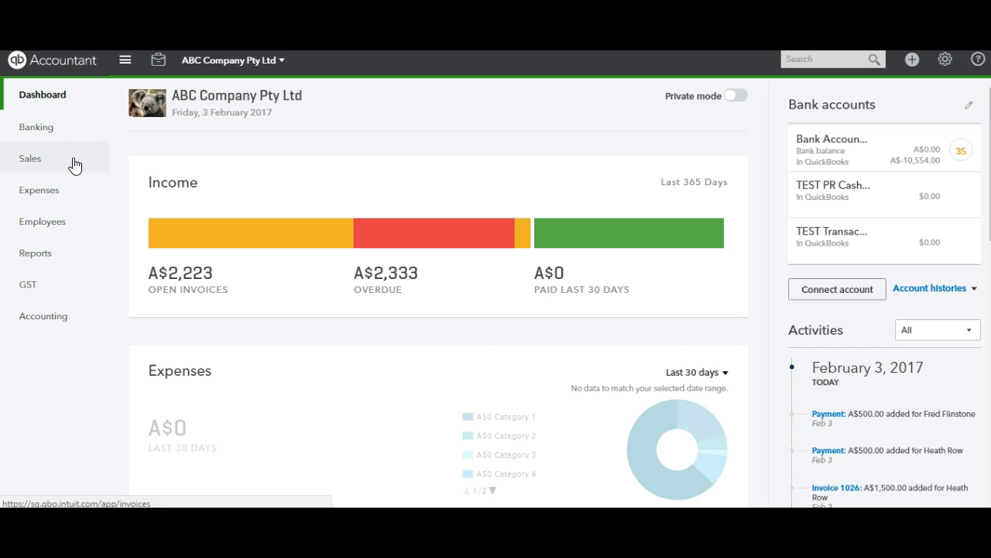
Open the A$1,500.00 invoice dated 01/08/2016 from the sales invoices, examine its GST, total and balance due, and close it
left_click(73, 160)
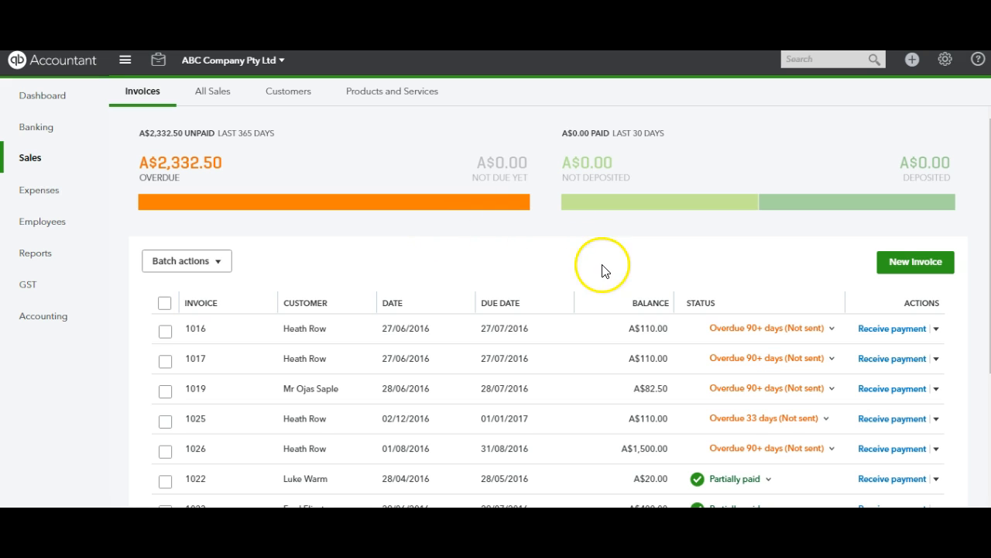
double_click(180, 261)
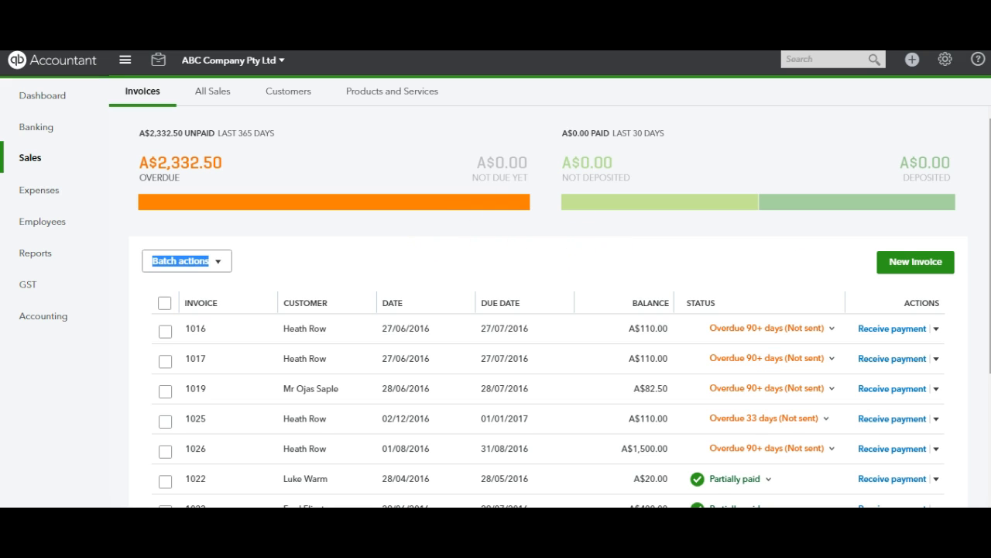
scroll(548, 311, "down", 1)
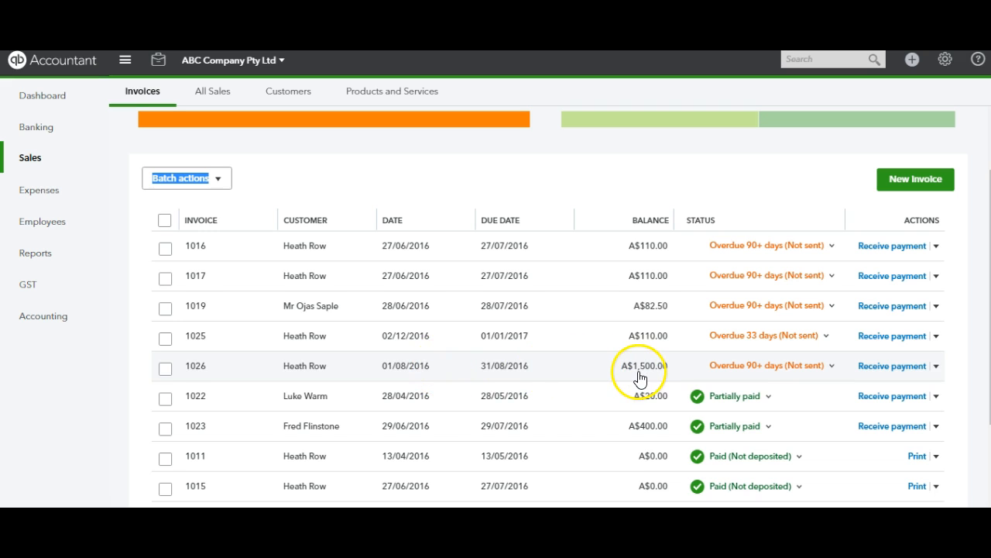
left_click(594, 365)
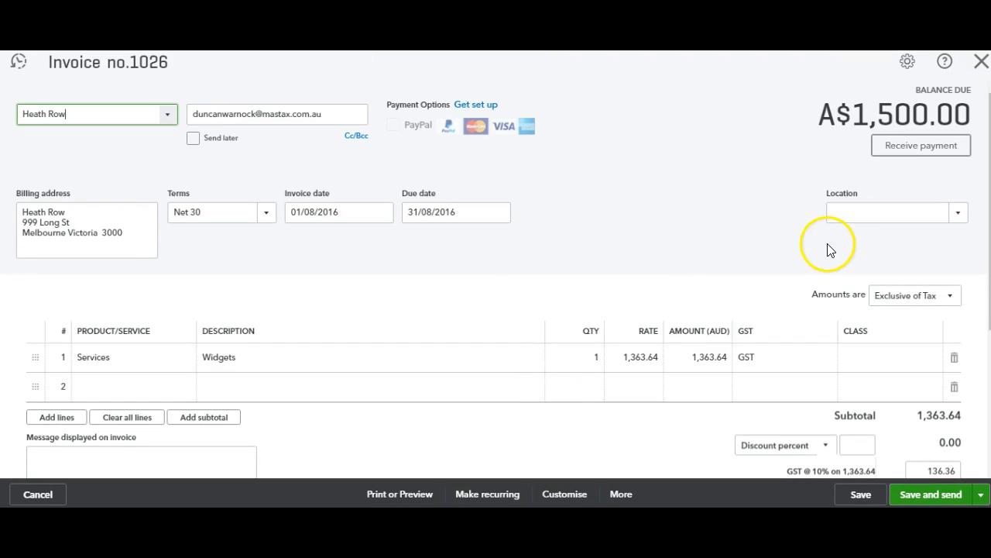
scroll(914, 377, "down", 3)
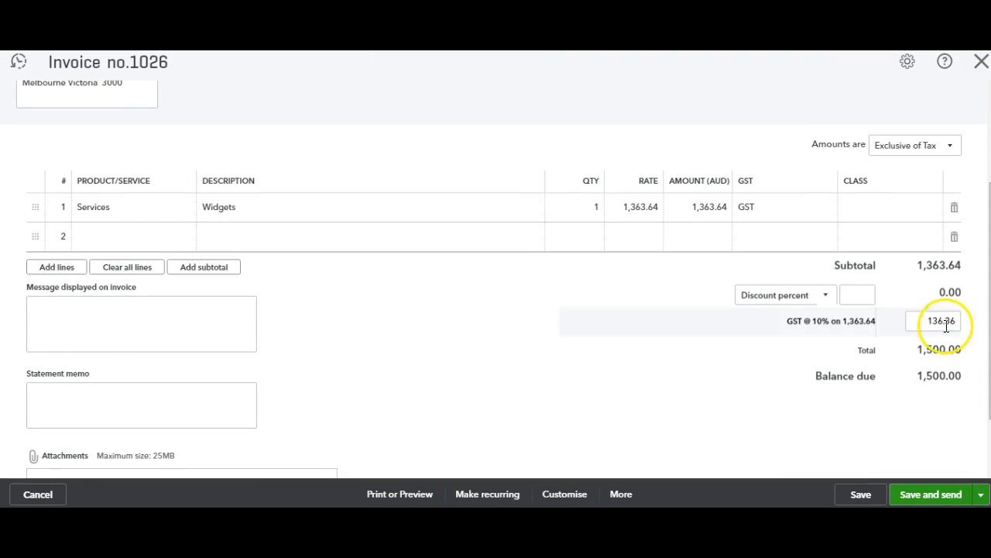
left_click_drag(861, 350, 967, 349)
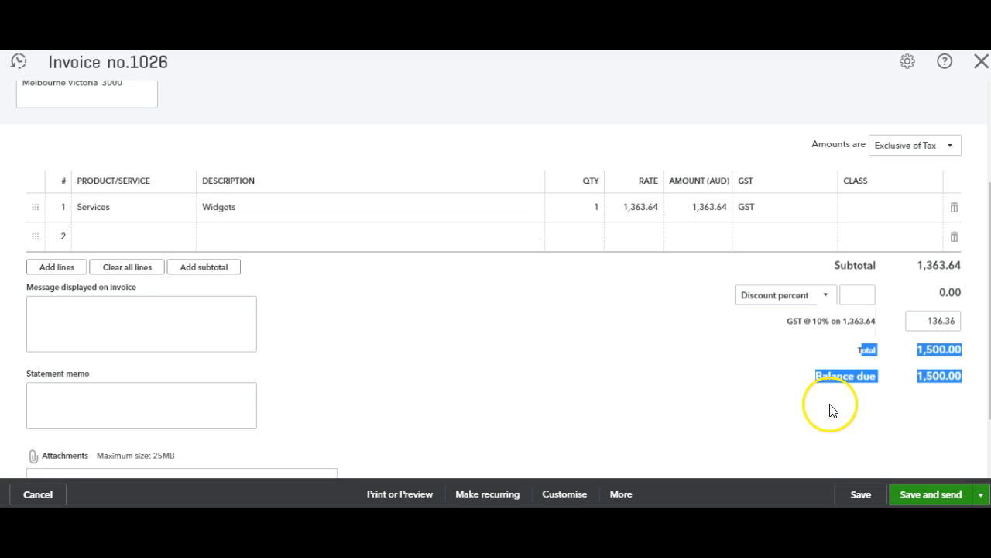
left_click(650, 385)
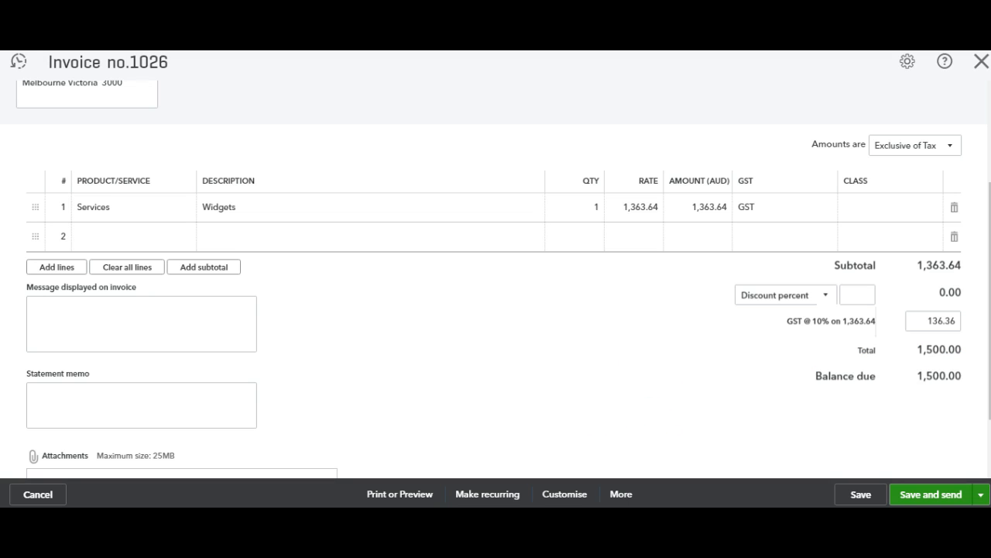
left_click(980, 65)
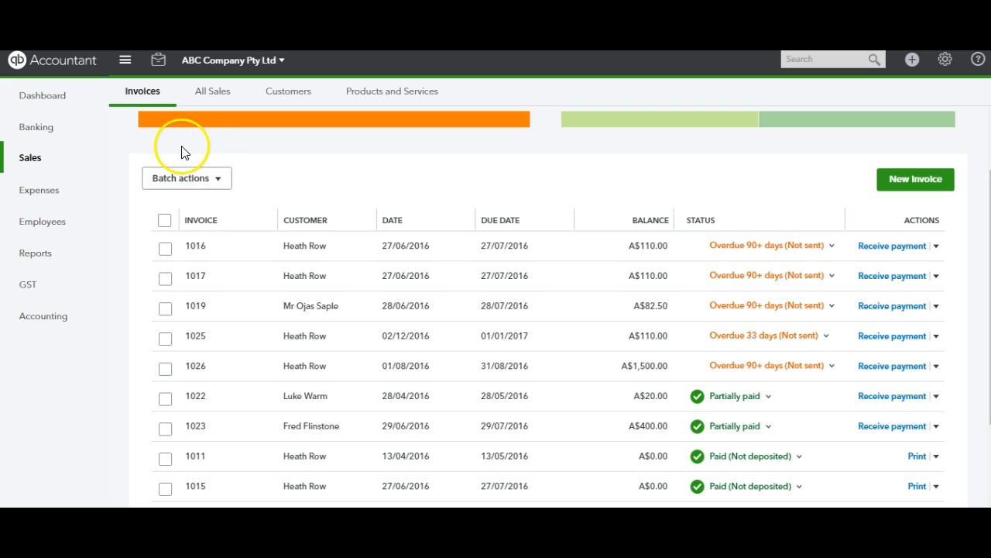
In the bank transactions for review, start finding a match for the A$500.00 deposit dated 20/05/2016
left_click(49, 138)
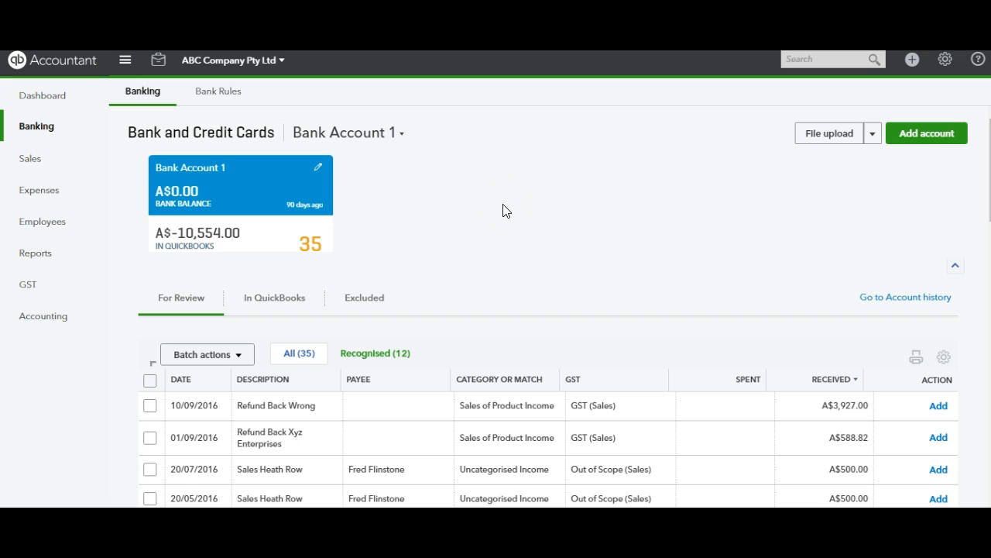
left_click(910, 225)
scroll(548, 305, "down", 3)
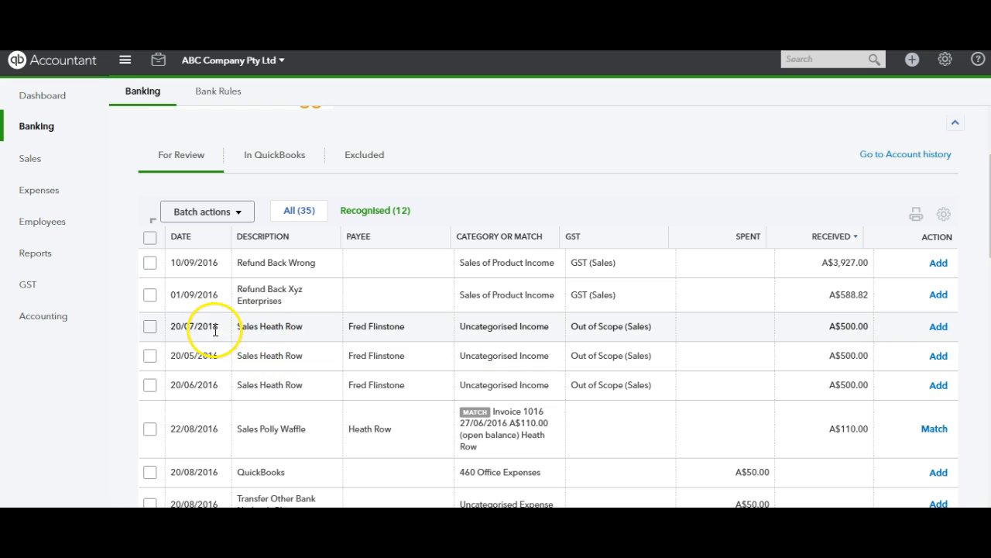
left_click_drag(231, 325, 349, 390)
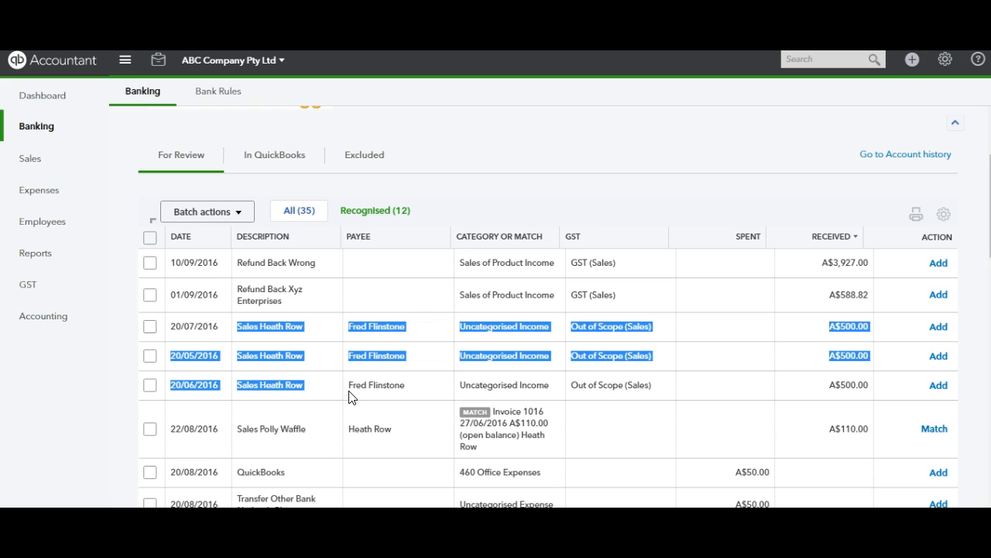
left_click(77, 354)
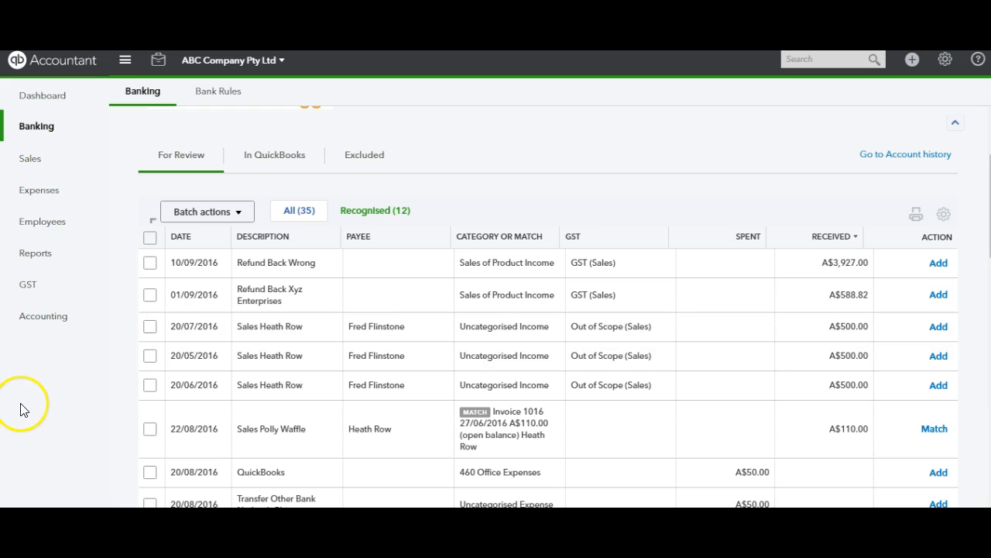
left_click(299, 363)
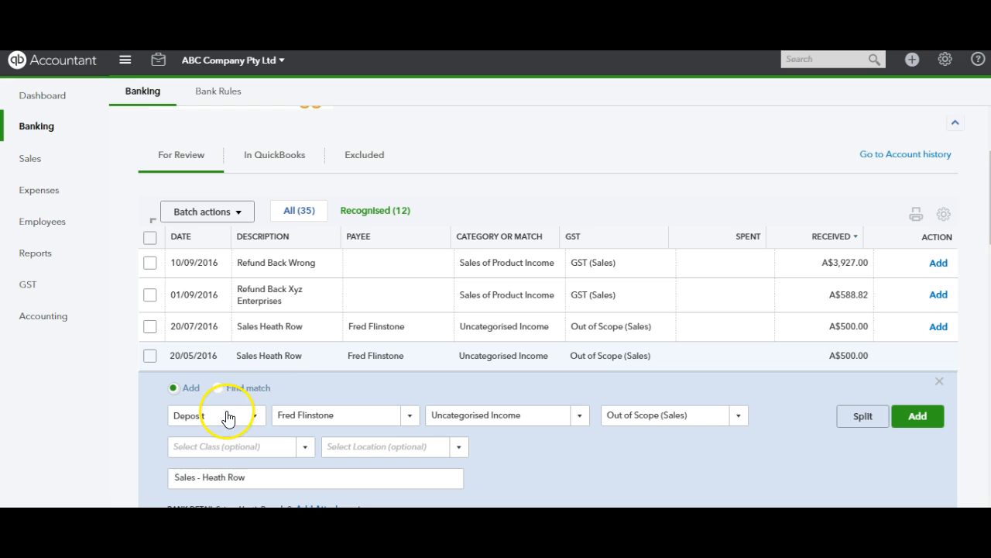
left_click(218, 388)
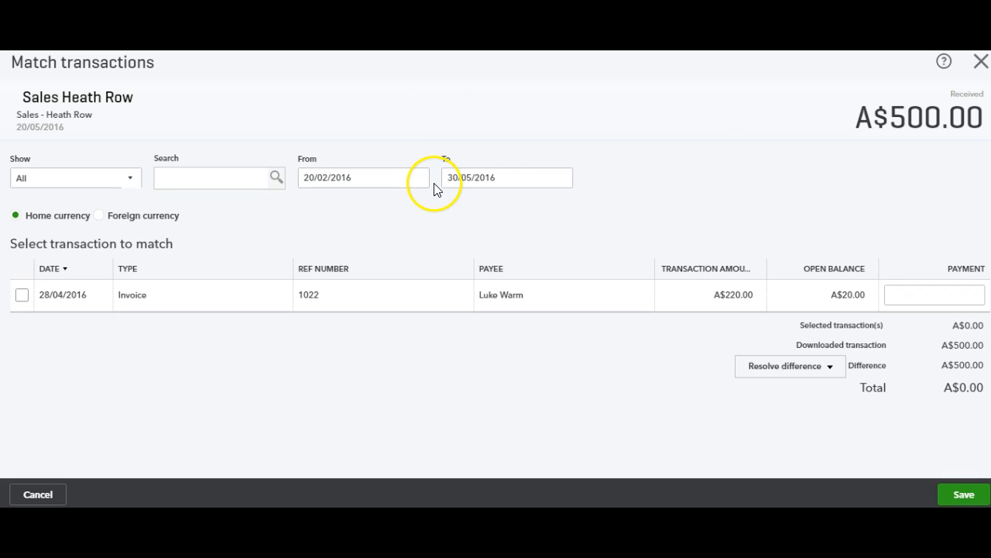
Set the end date of the match search range to 31/08/2016
left_click(564, 180)
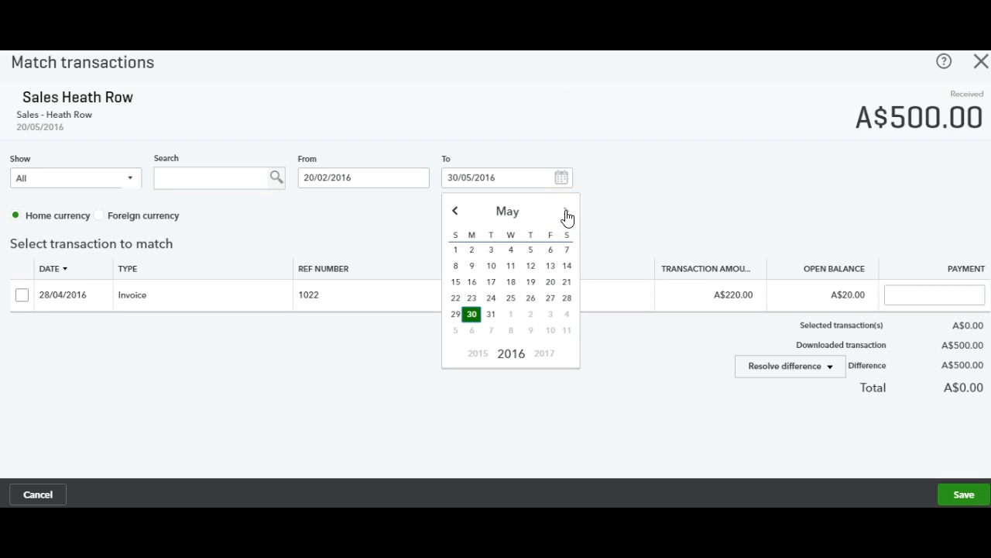
left_click(566, 214)
left_click(566, 214)
left_click(566, 214)
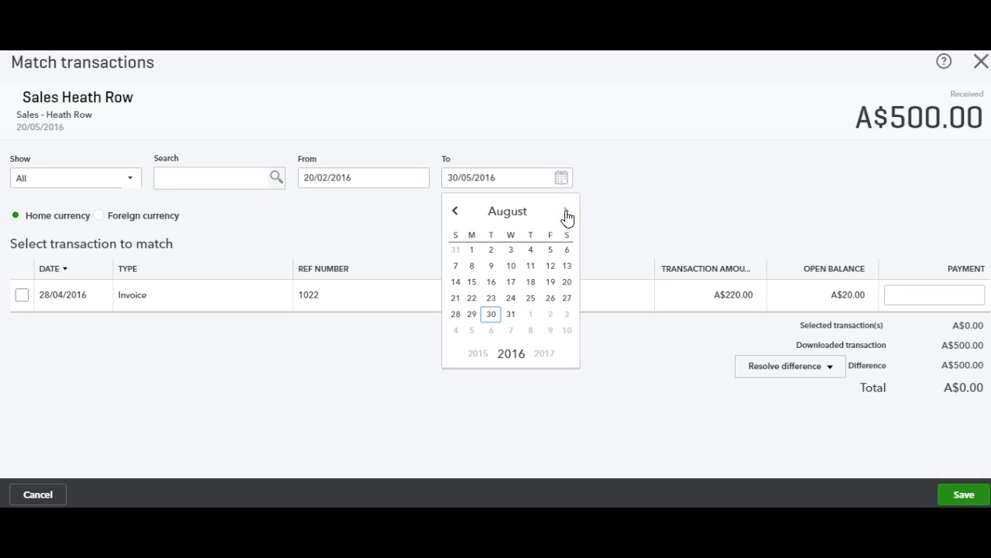
left_click(508, 315)
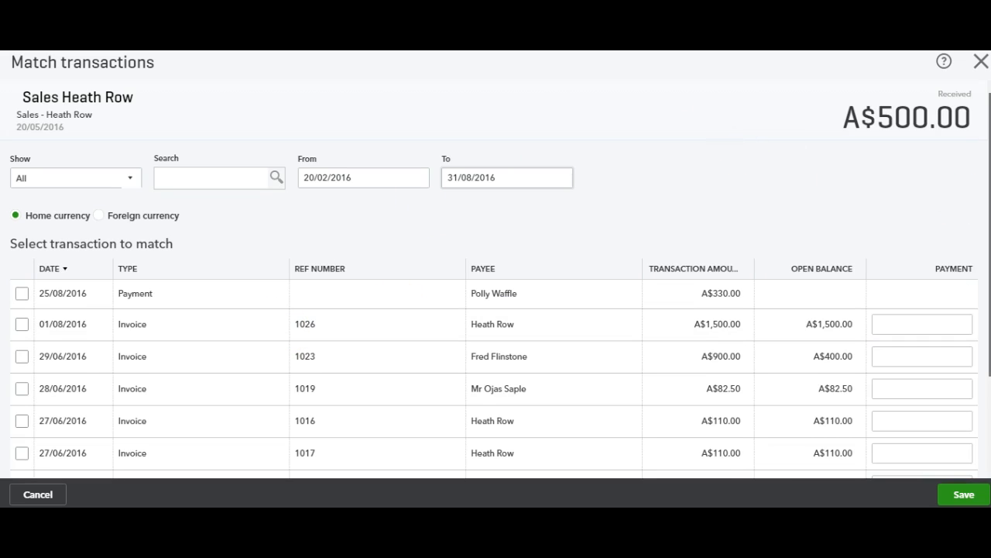
Apply a payment of 500 to the A$1,500.00 invoice dated 01/08/2016 and save the match
scroll(968, 199, "down", 1)
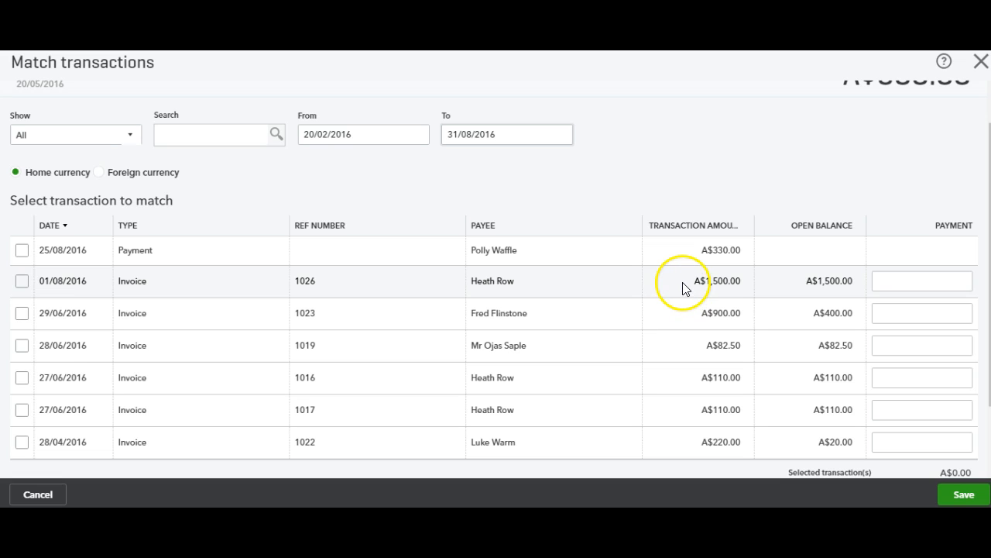
left_click(886, 282)
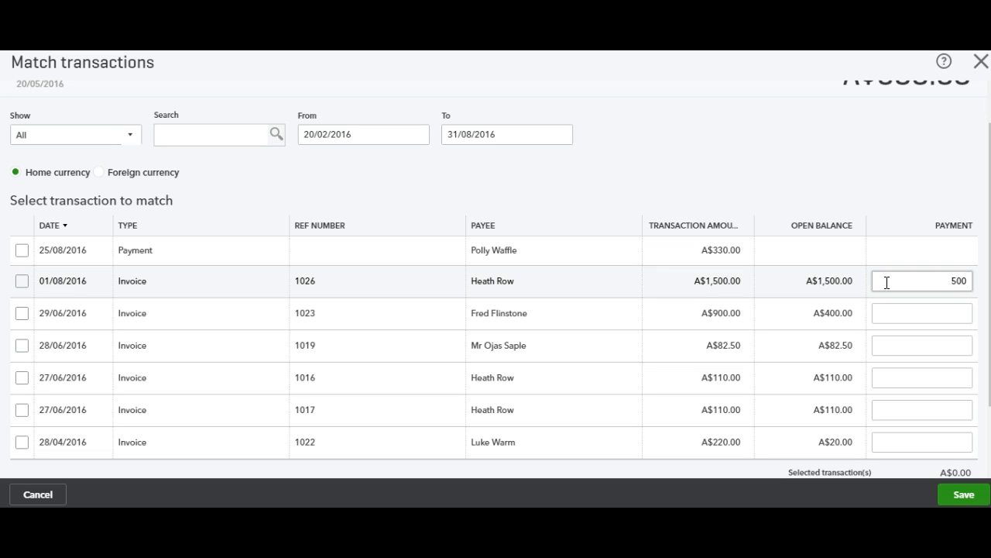
left_click(964, 495)
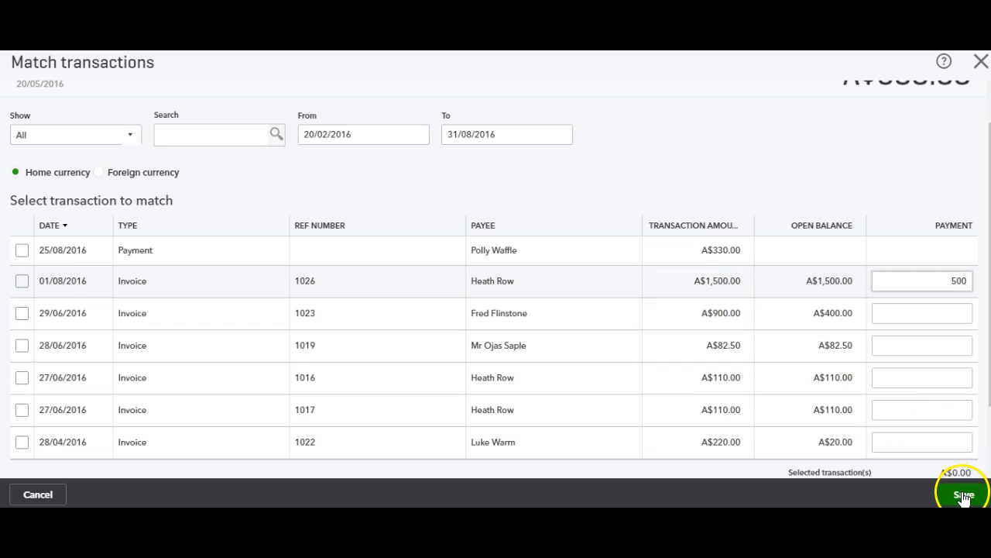
left_click(964, 496)
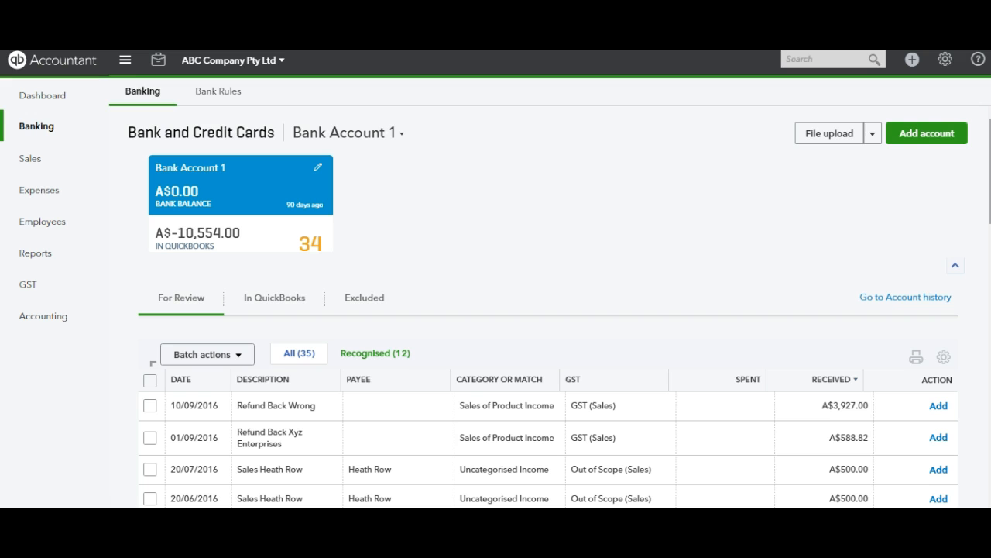
Check the A$500.00 deposit dated 20/05/2016 among the bank transactions already in QuickBooks, and return to the transactions for review
scroll(727, 277, "down", 2)
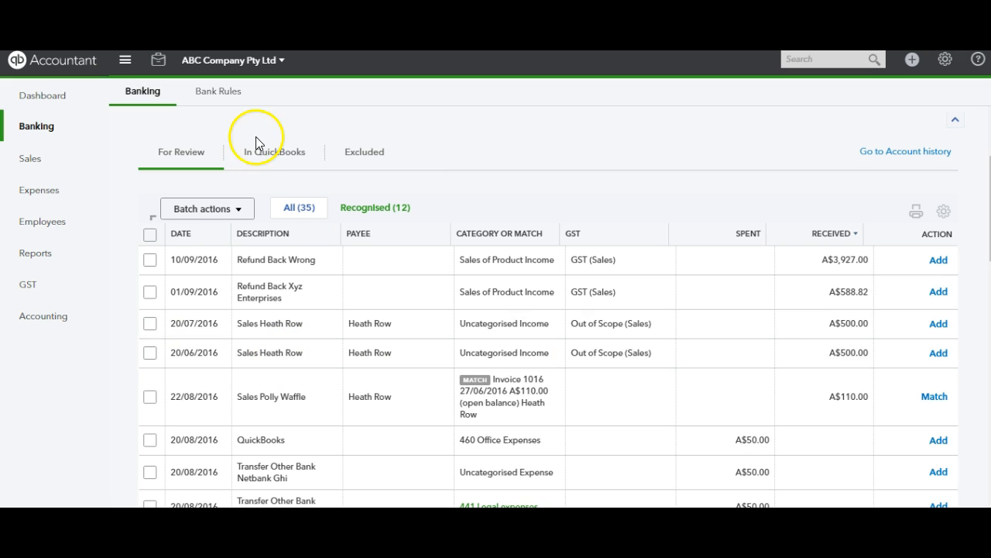
left_click(286, 154)
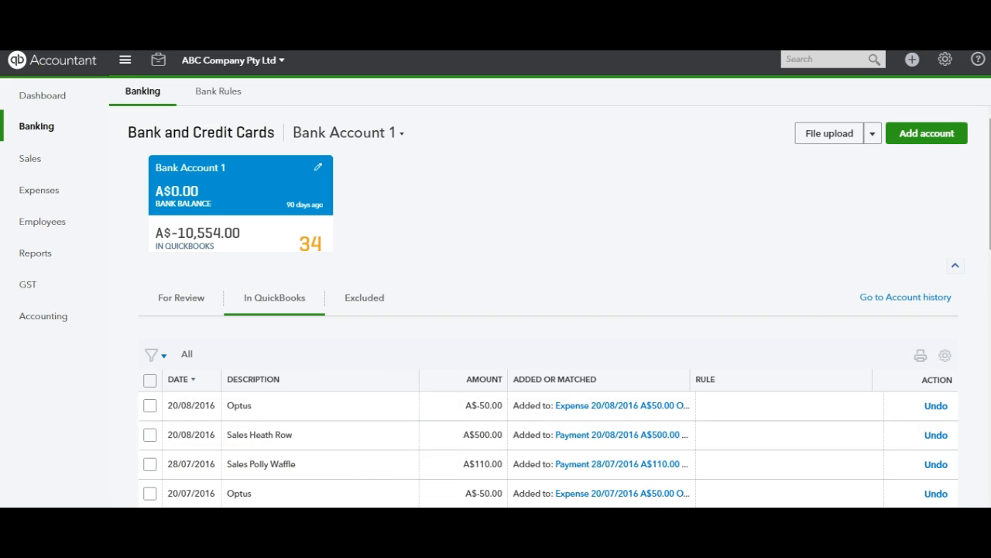
scroll(548, 306, "down", 1)
scroll(550, 305, "down", 1)
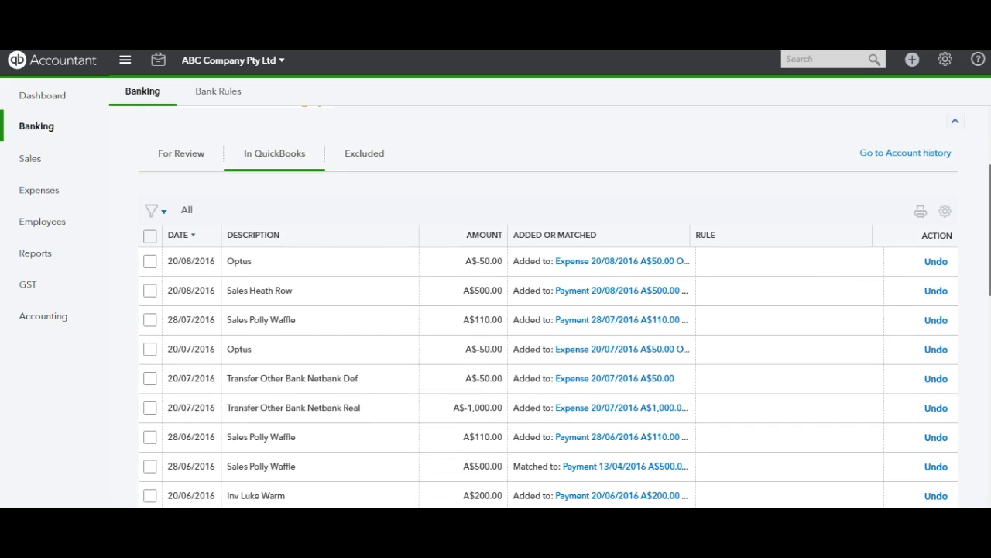
scroll(549, 305, "down", 3)
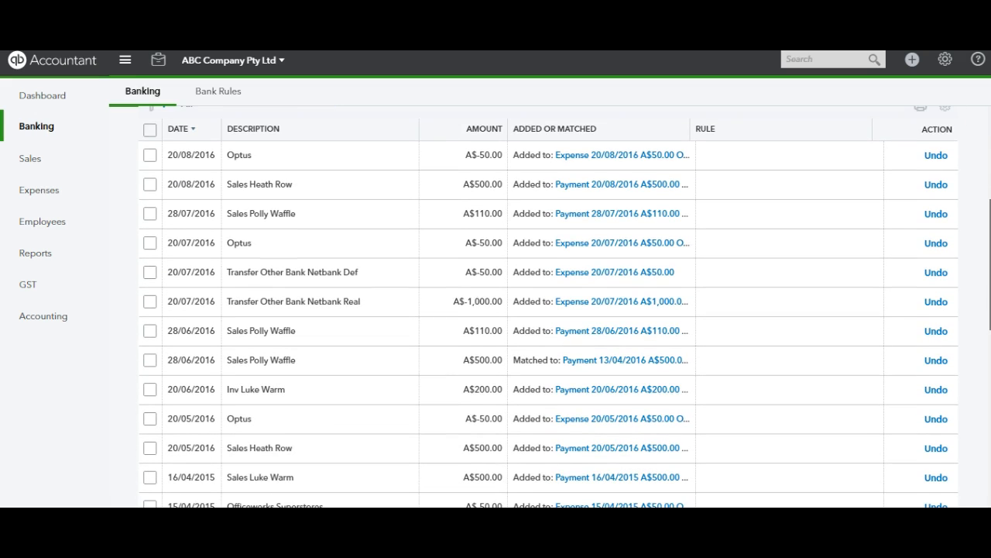
scroll(549, 305, "down", 2)
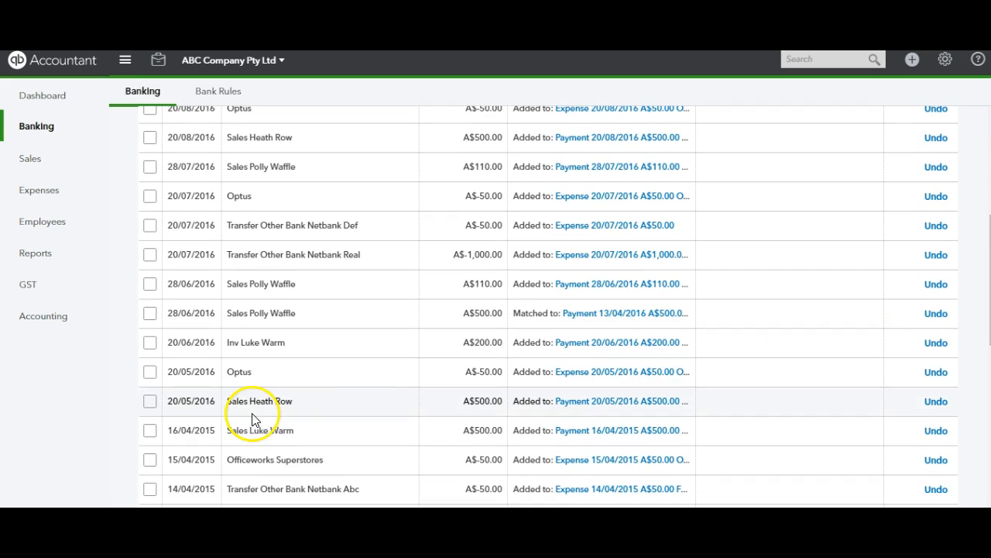
left_click_drag(224, 403, 728, 401)
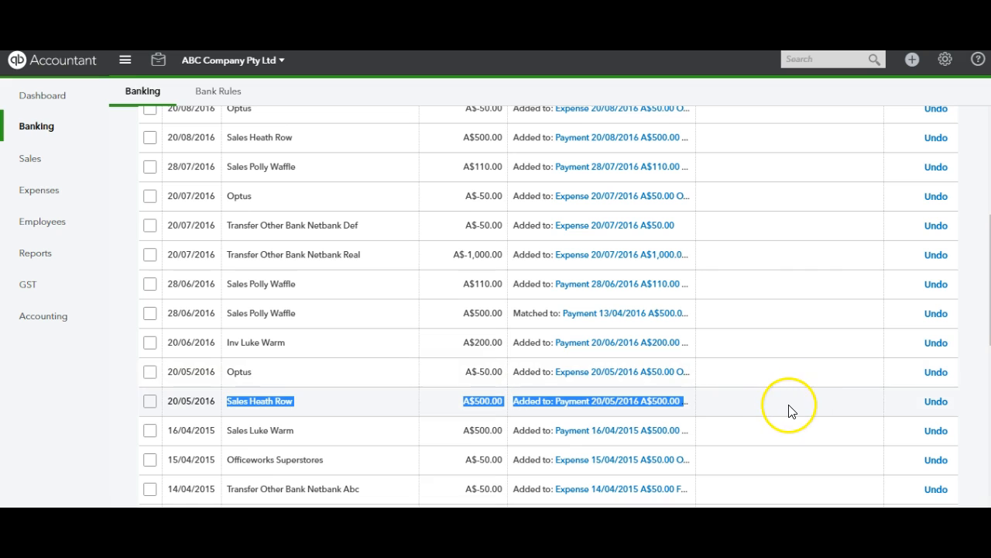
scroll(634, 218, "up", 3)
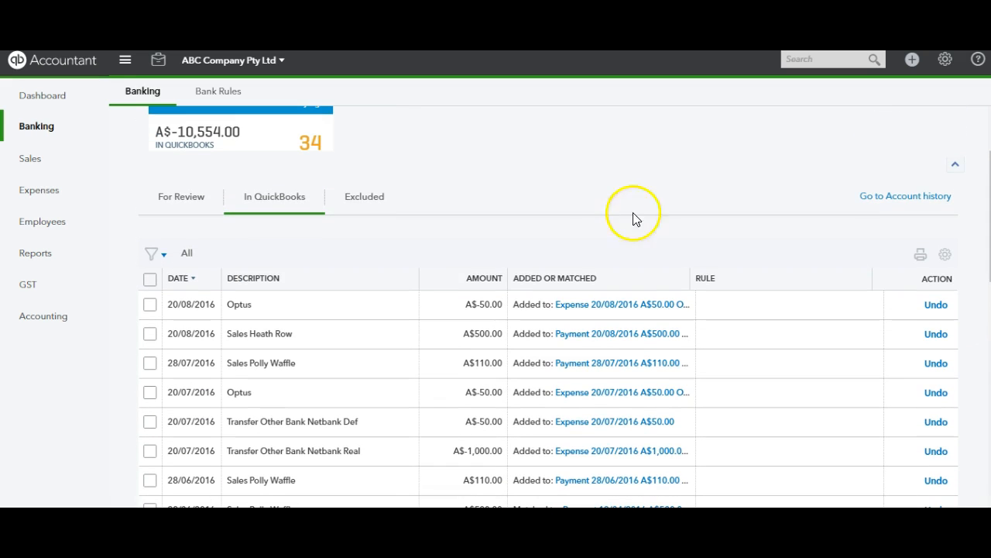
left_click(179, 198)
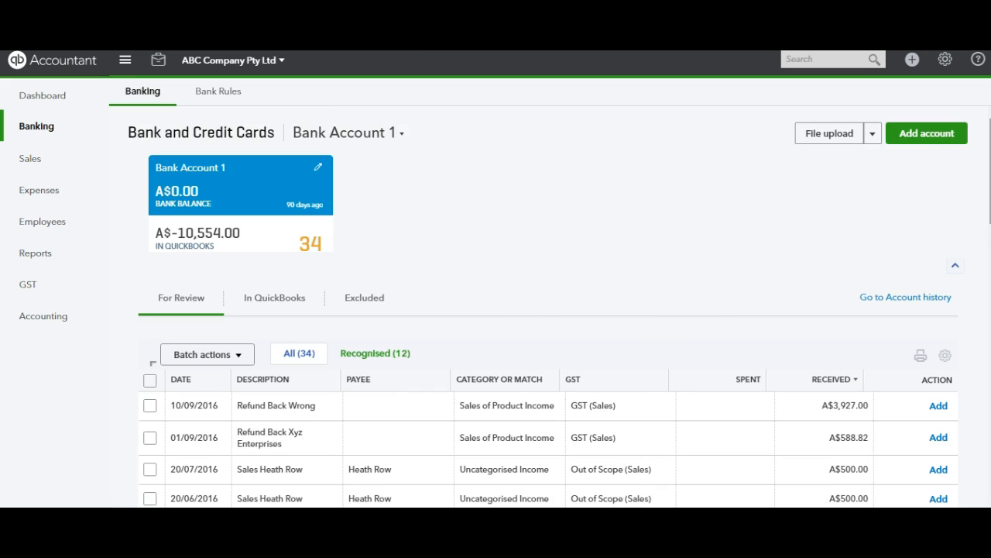
scroll(547, 365, "down", 3)
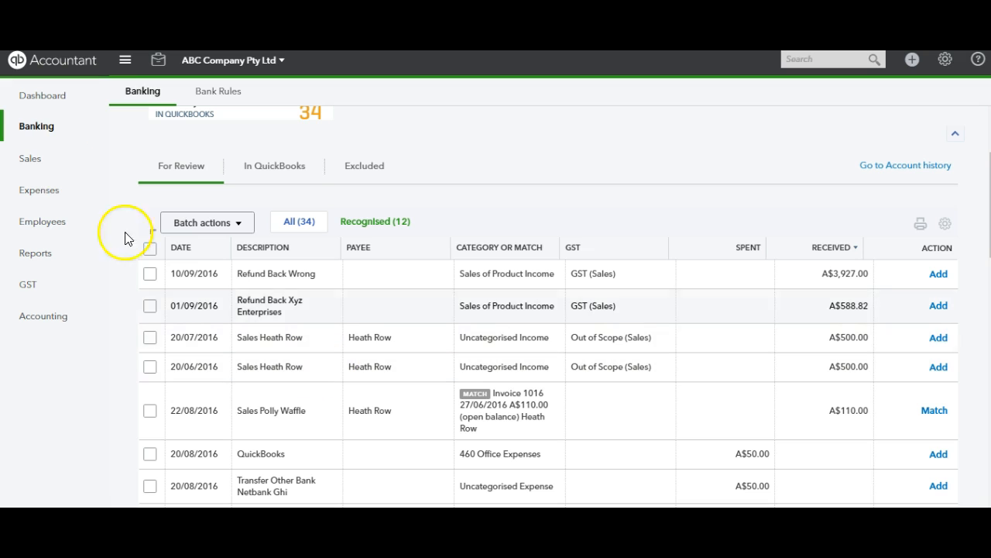
Check the balance and payment status of the invoice dated 01/08/2016 in the sales invoices list
left_click(48, 158)
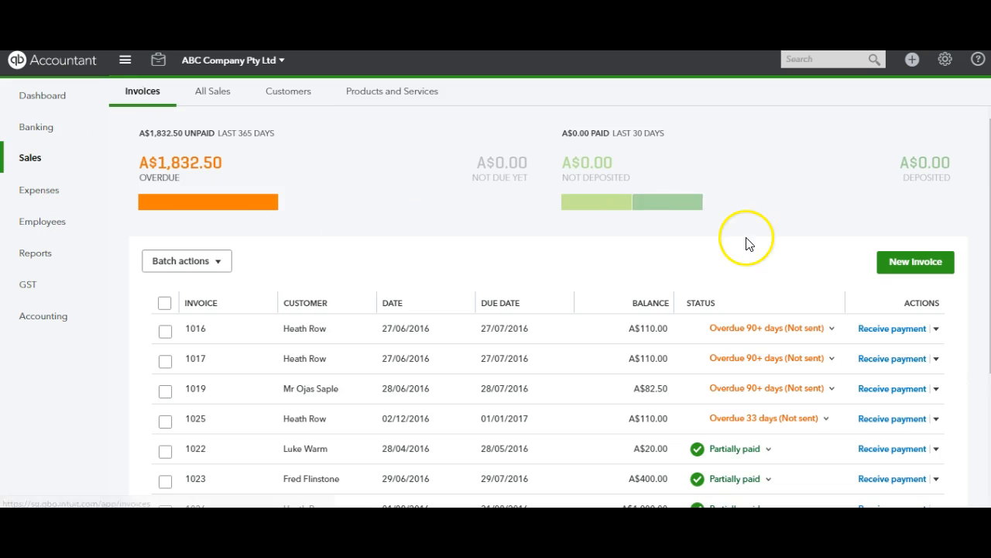
double_click(747, 244)
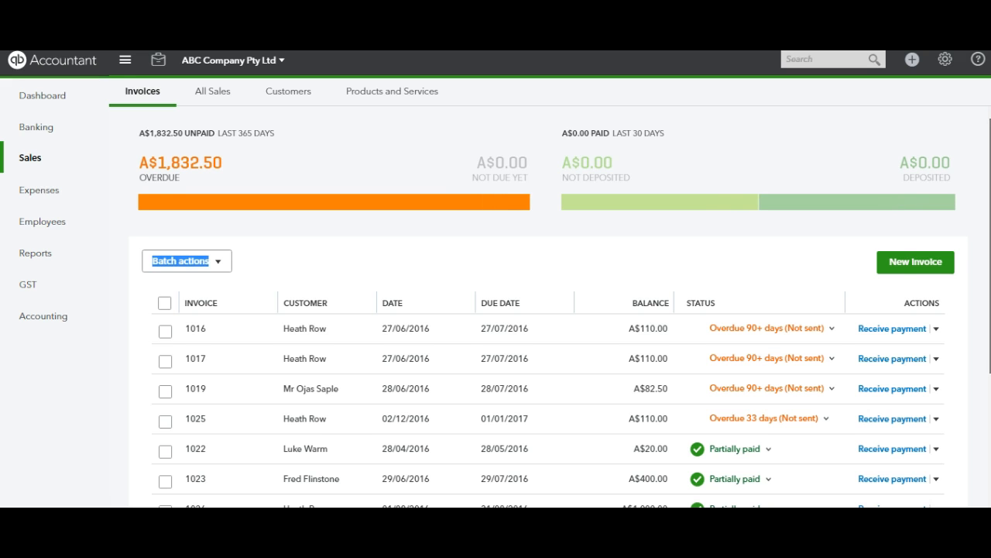
scroll(549, 312, "down", 1)
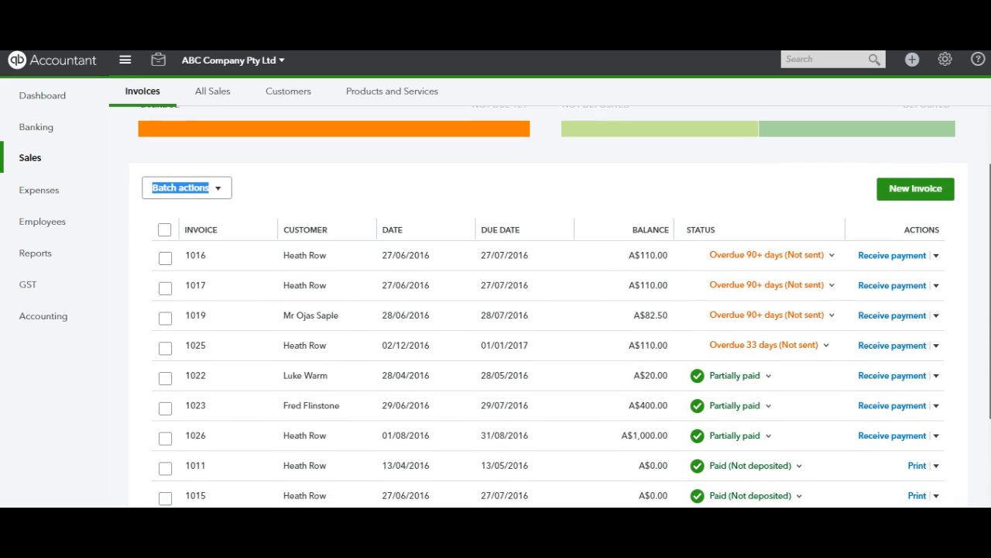
scroll(549, 310, "down", 1)
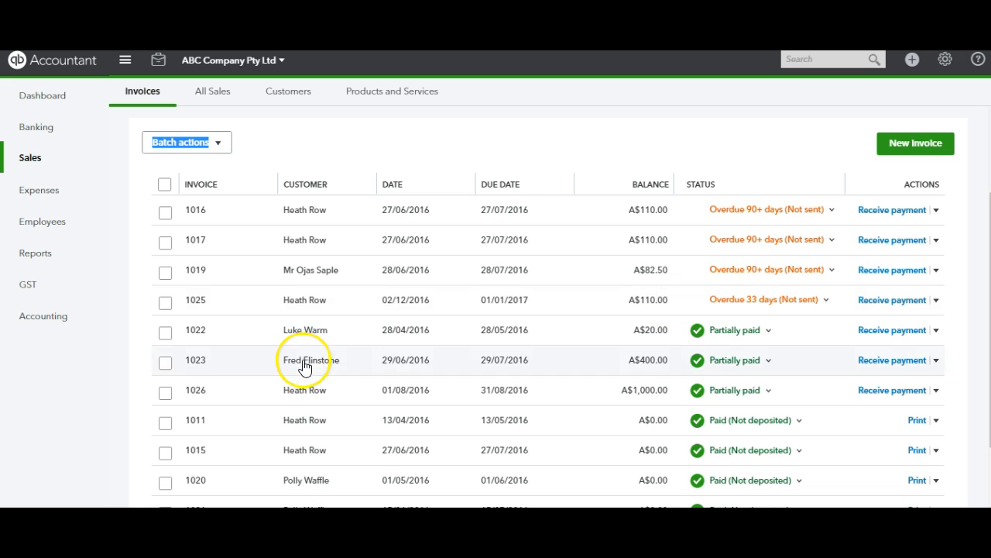
left_click(254, 398)
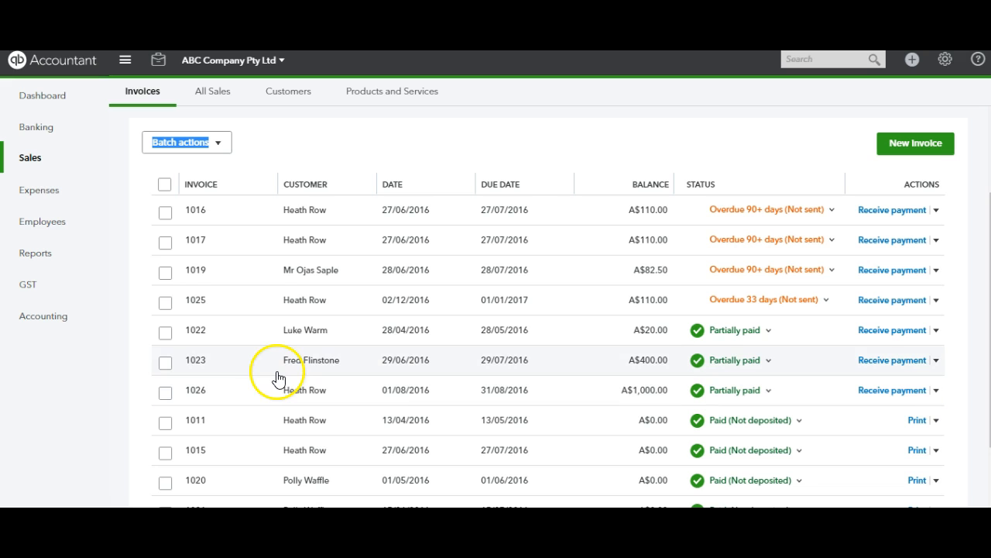
Open the invoice dated 01/08/2016, review its balance due and payment details down to the totals, and close it
left_click(262, 387)
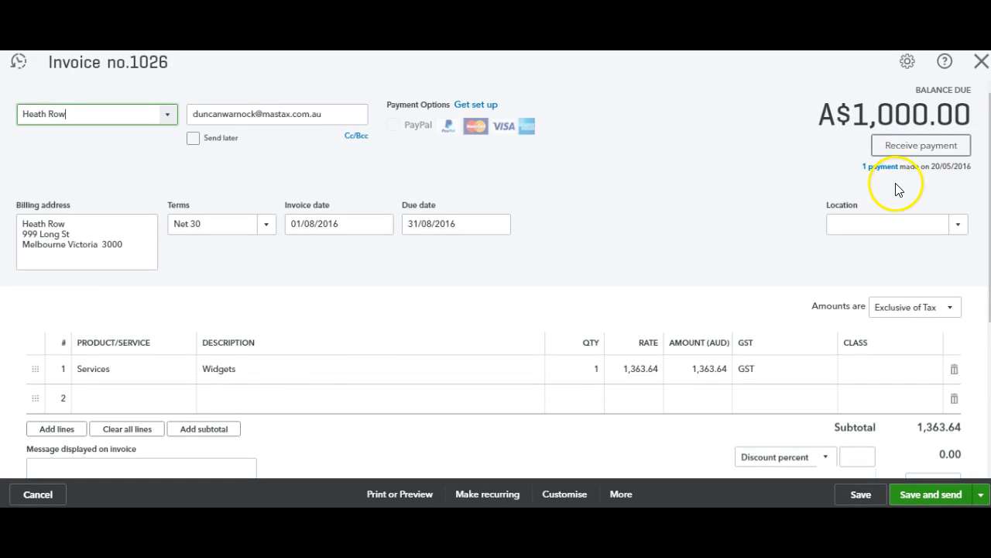
left_click_drag(989, 169, 990, 265)
left_click(916, 357)
left_click_drag(989, 406, 962, 236)
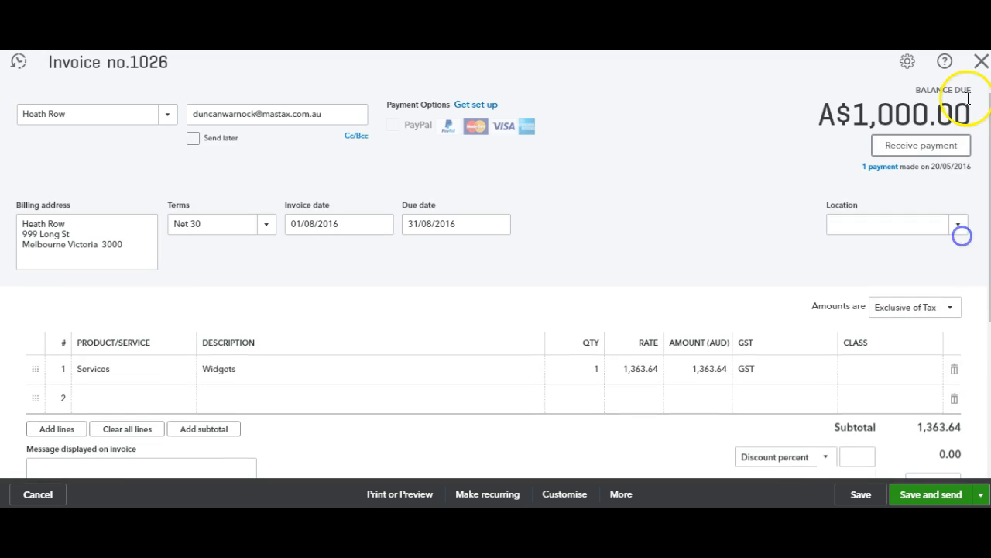
left_click(980, 61)
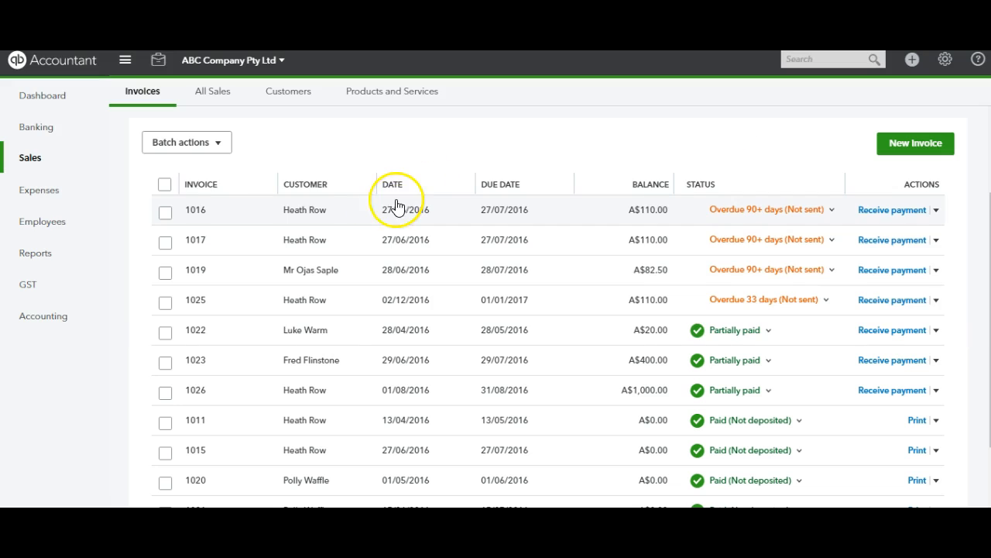
Return to the bank transactions for review and open the match search for the A$500.00 deposit dated 20/06/2016
left_click(36, 126)
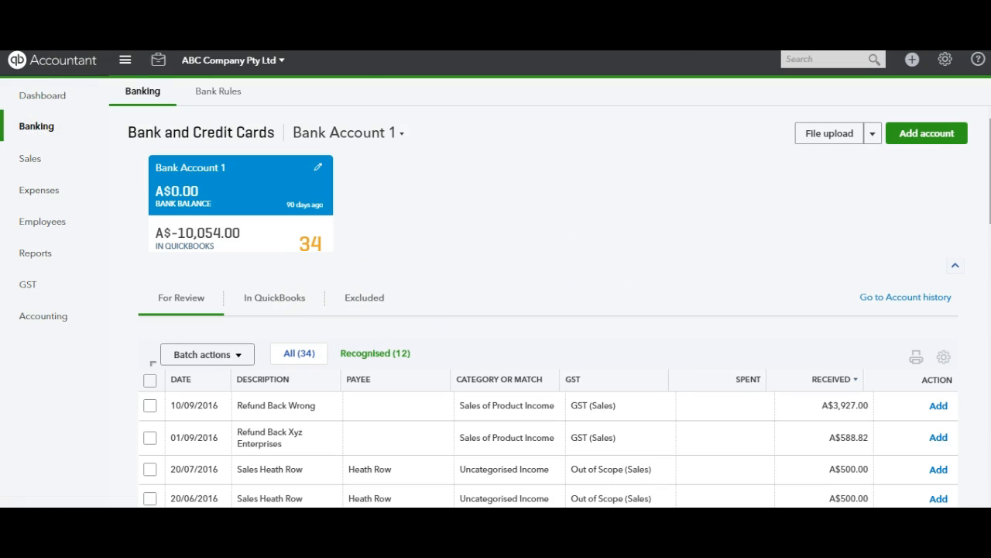
scroll(988, 170, "down", 3)
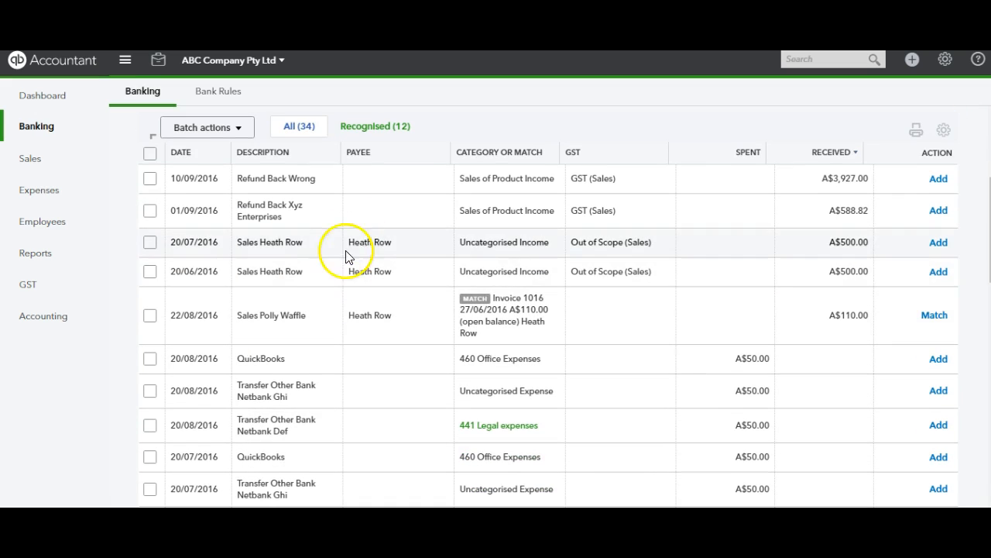
left_click(307, 272)
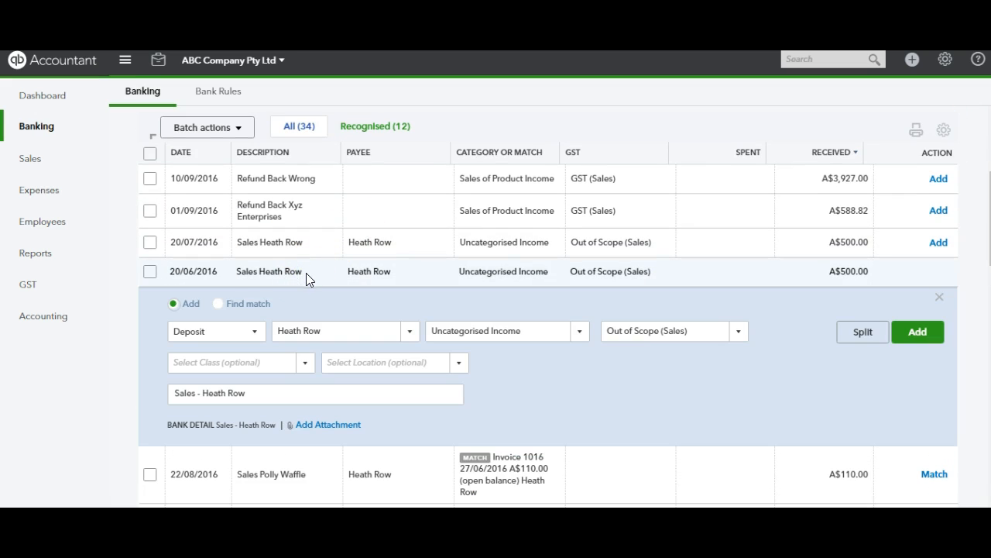
left_click(219, 304)
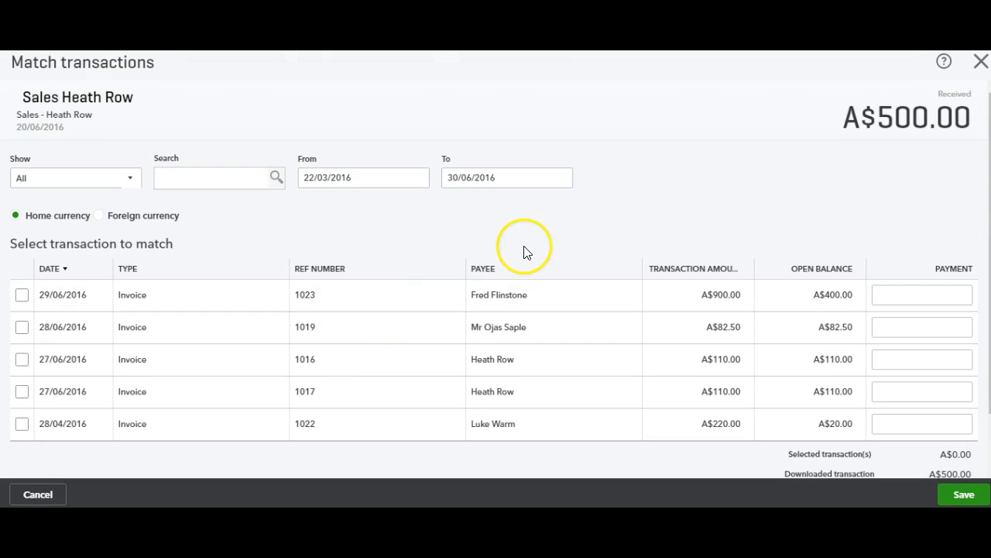
Extend the match search range for the 20/06/2016 deposit to end on 31/08/2016
left_click(566, 178)
left_click(569, 211)
left_click(569, 211)
left_click(512, 313)
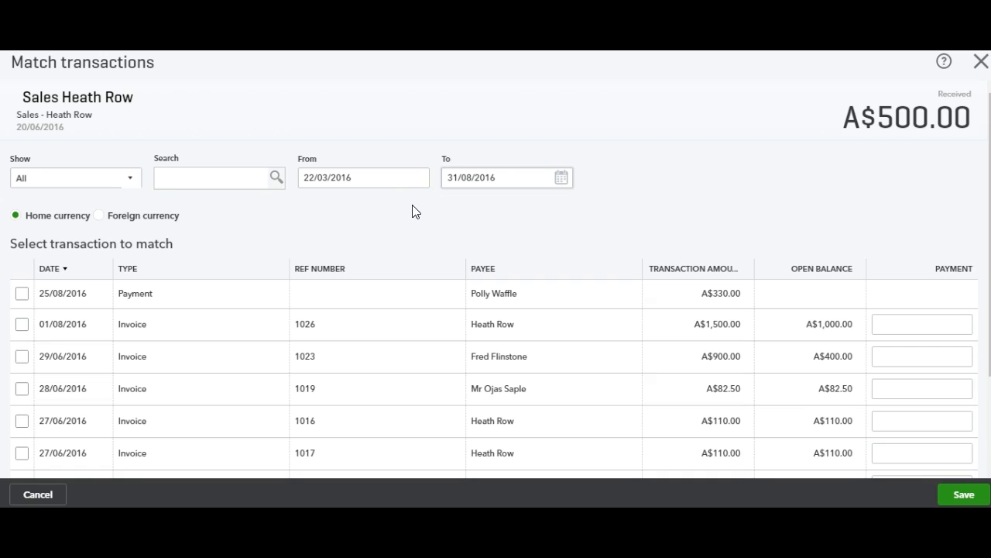
Apply a payment of 500 from the 20/06/2016 deposit to the A$1,500.00 invoice dated 01/08/2016 and save the match
left_click(928, 324)
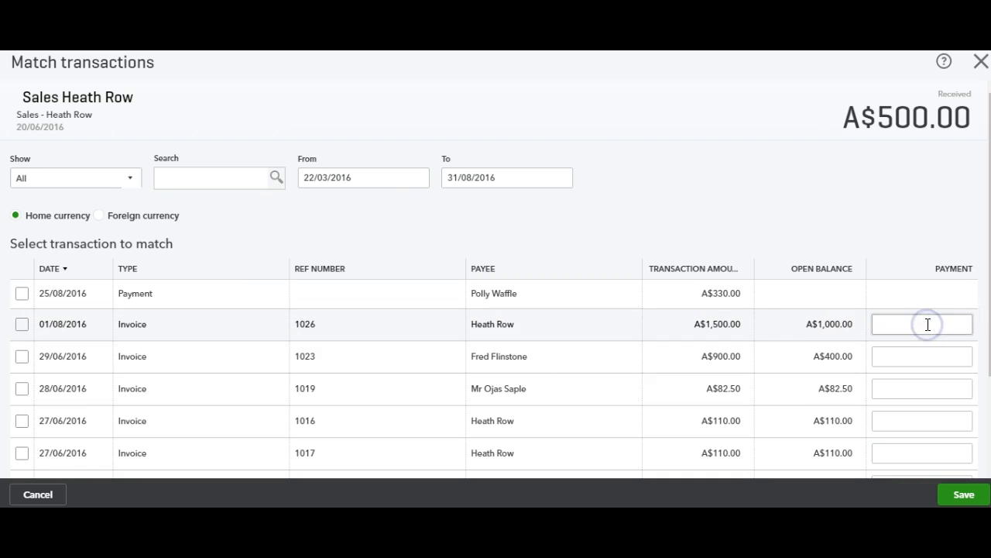
left_click(876, 208)
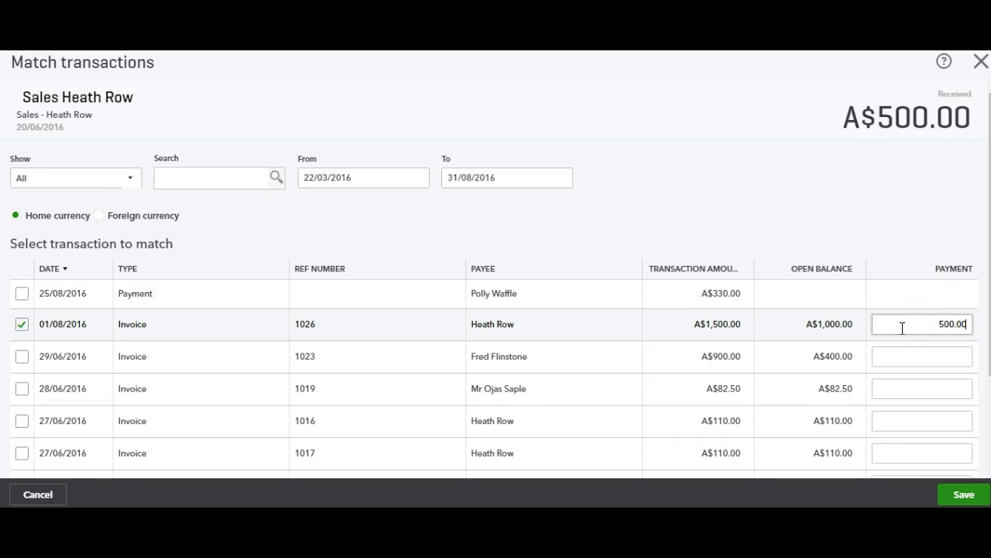
left_click(959, 502)
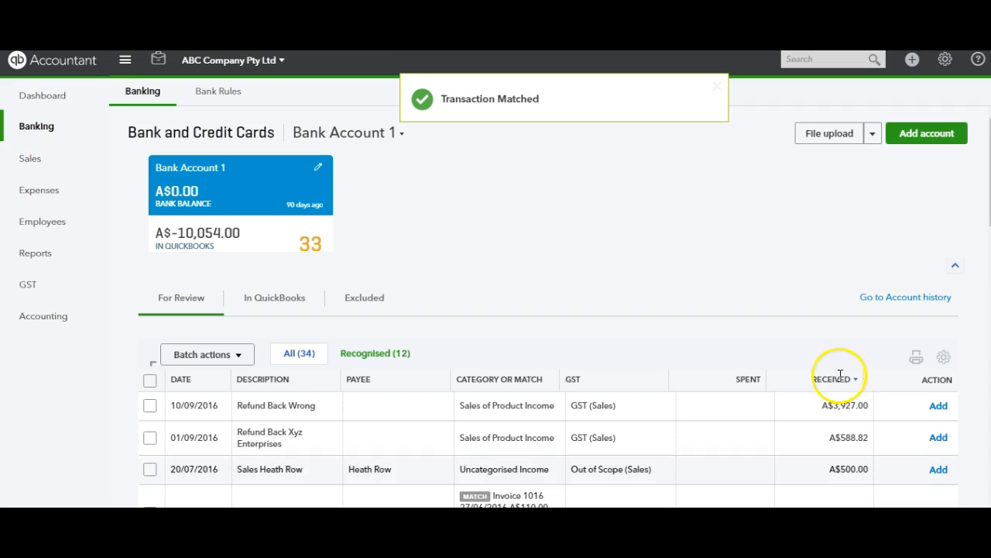
Open the match search for the A$500.00 deposit dated 20/07/2016 among the transactions for review
scroll(548, 310, "down", 2)
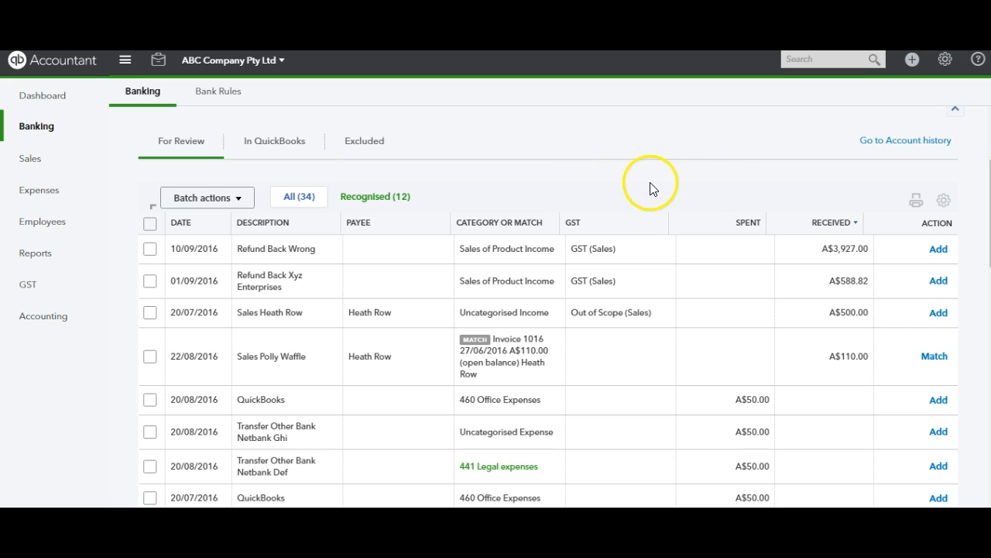
left_click(331, 313)
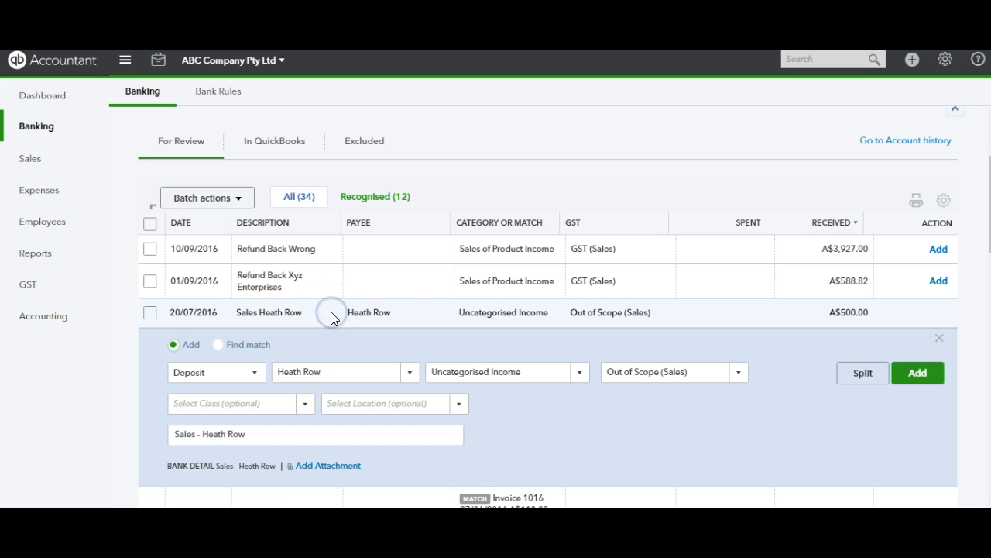
left_click(218, 346)
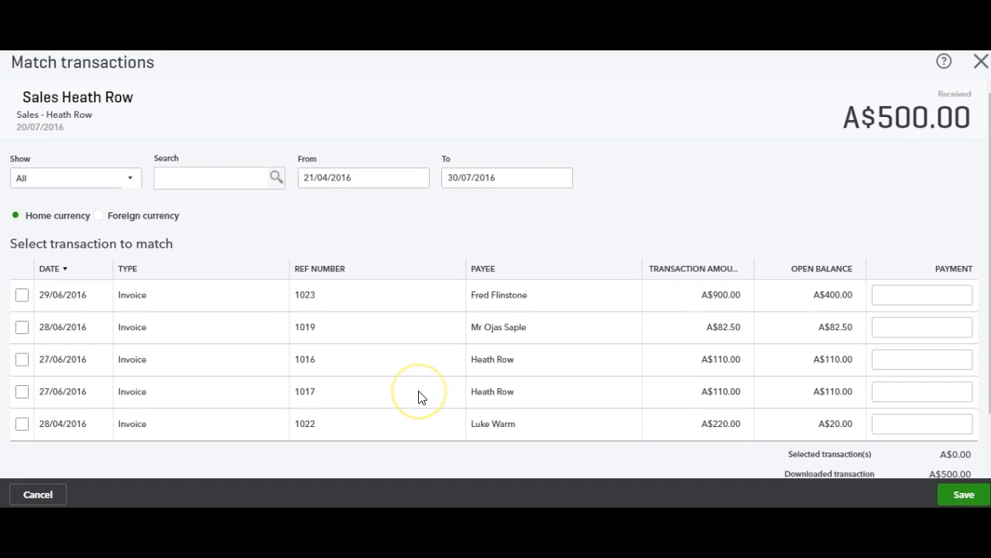
Set the end date of the 20/07/2016 deposit's match search range to 31/08/2016
left_click(535, 187)
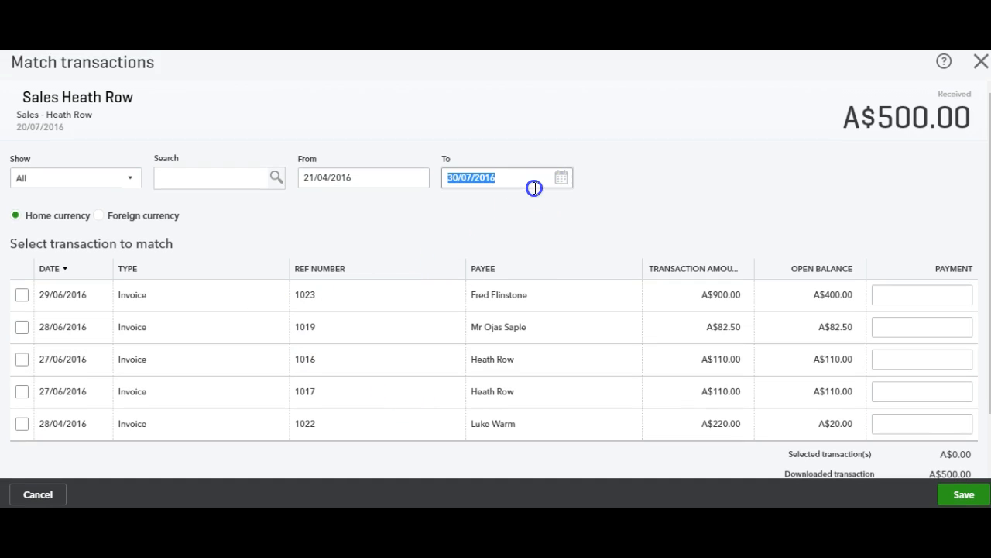
left_click(565, 180)
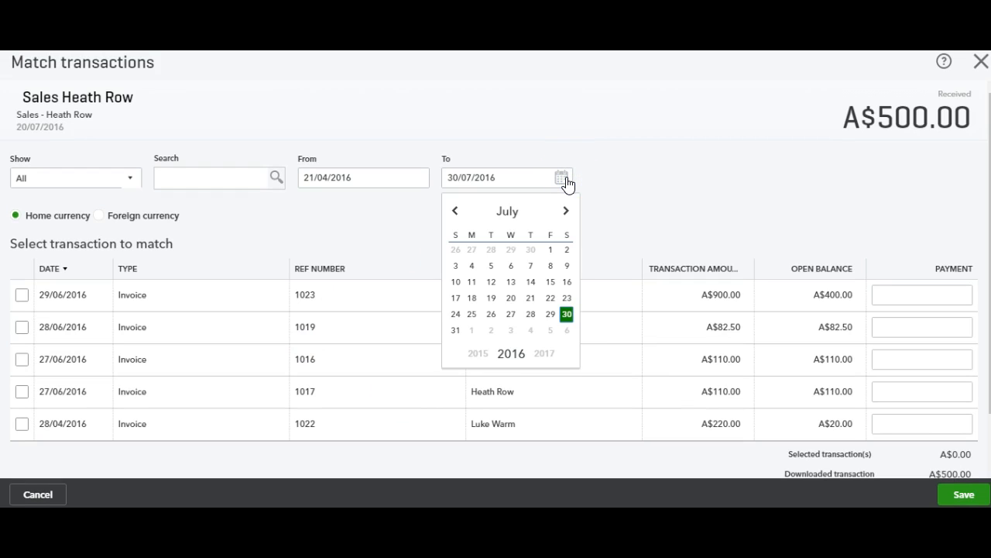
left_click(565, 210)
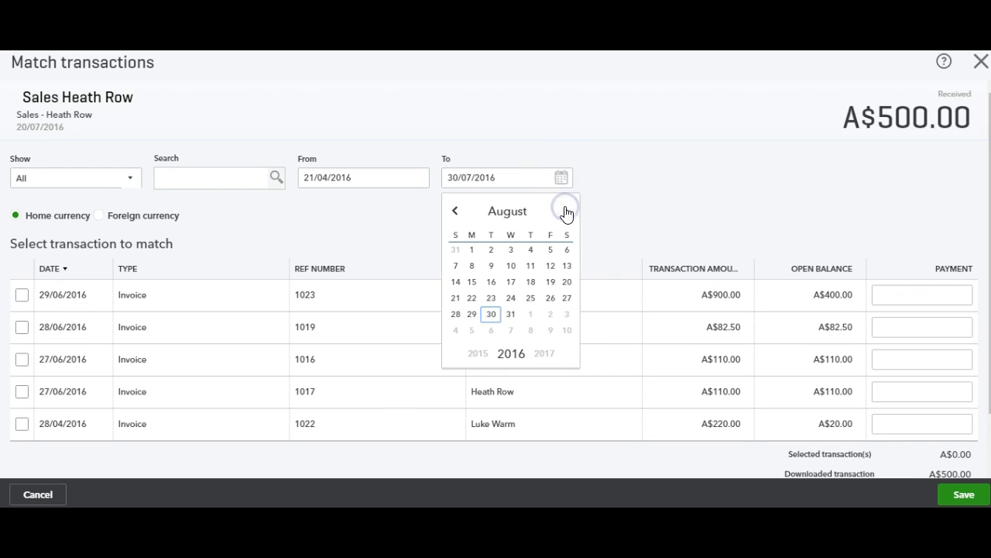
left_click(511, 313)
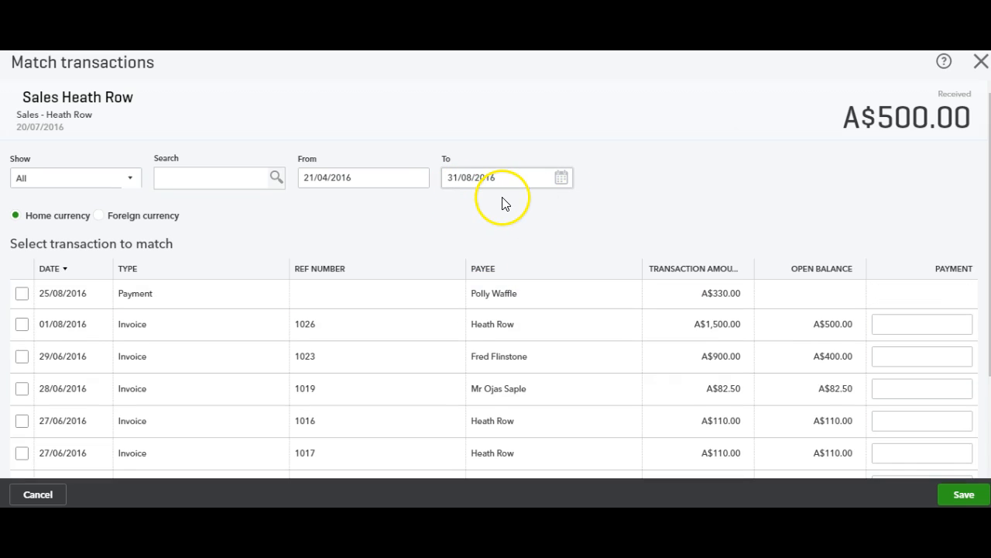
Apply a payment of 500 from the 20/07/2016 deposit to the A$1,500.00 invoice dated 01/08/2016 and save the match
left_click(220, 328)
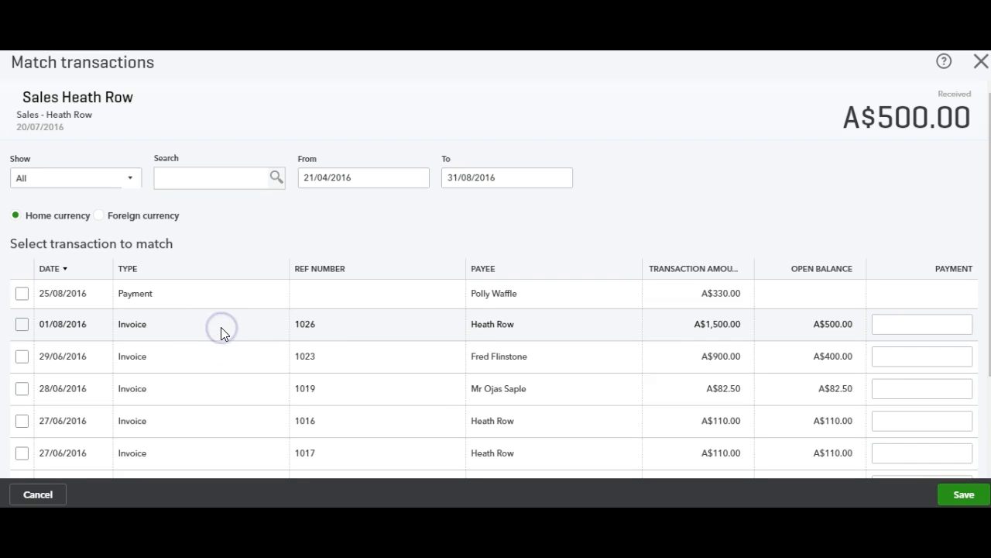
left_click(911, 322)
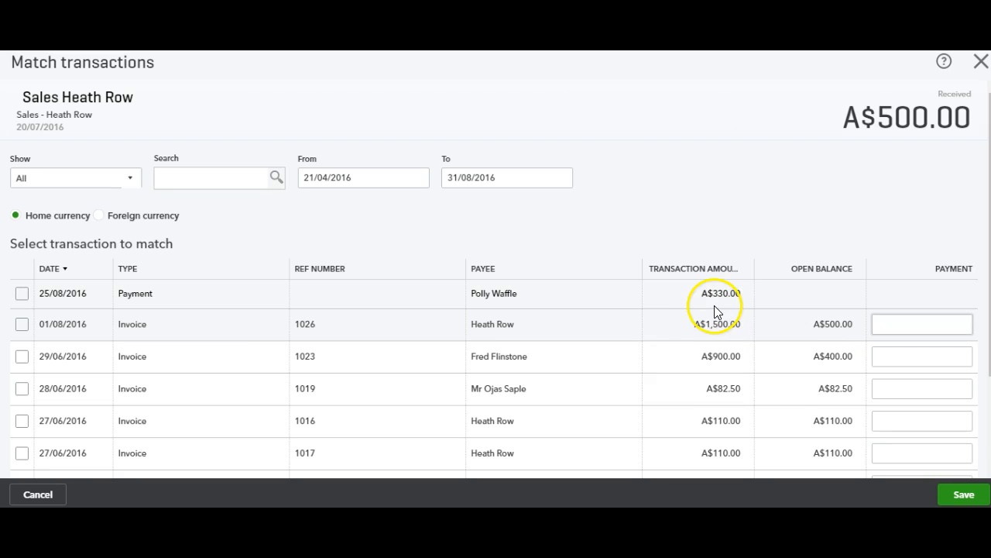
left_click(709, 326)
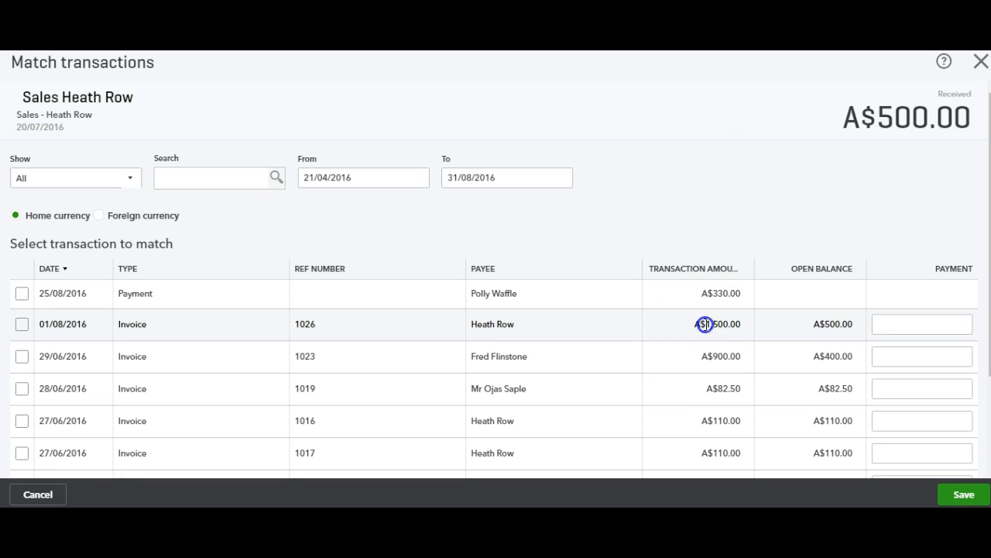
left_click(823, 326)
left_click(896, 327)
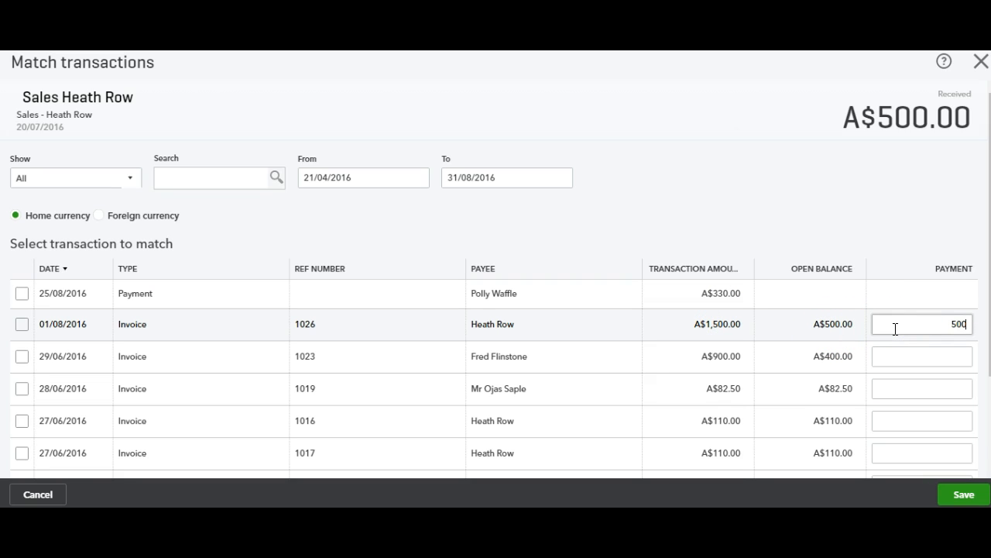
left_click(782, 177)
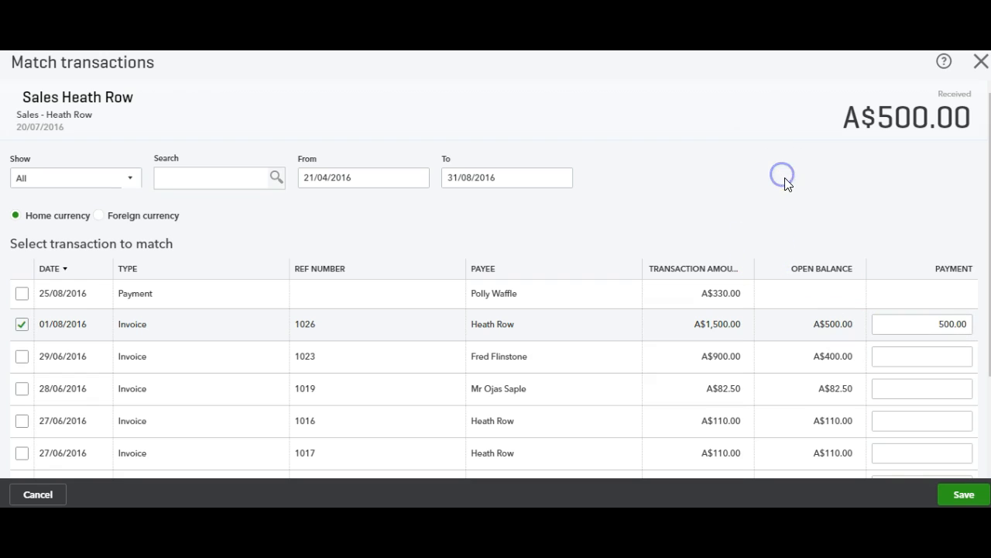
left_click(958, 494)
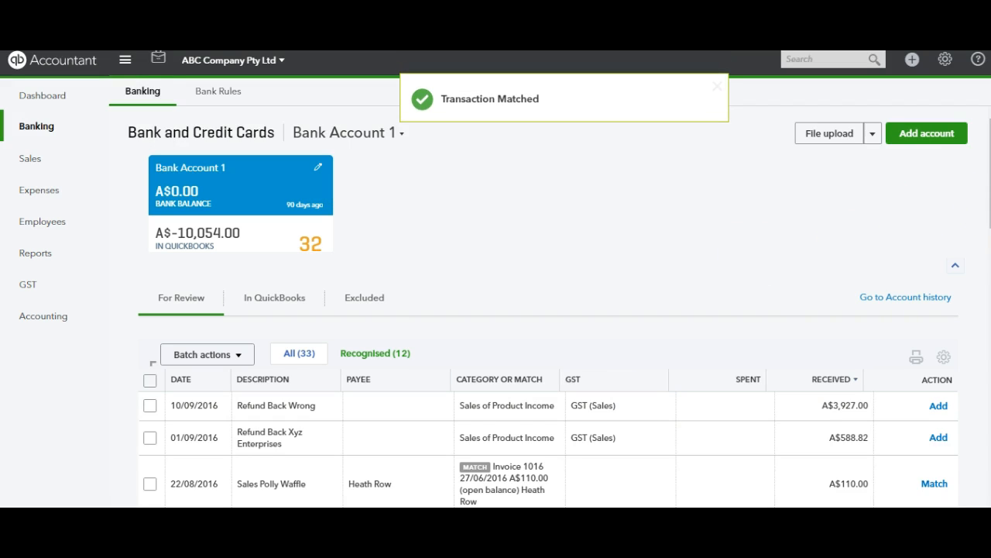
Check the transactions left for review and the matched A$500.00 deposits among the bank transactions already in QuickBooks
scroll(548, 309, "down", 3)
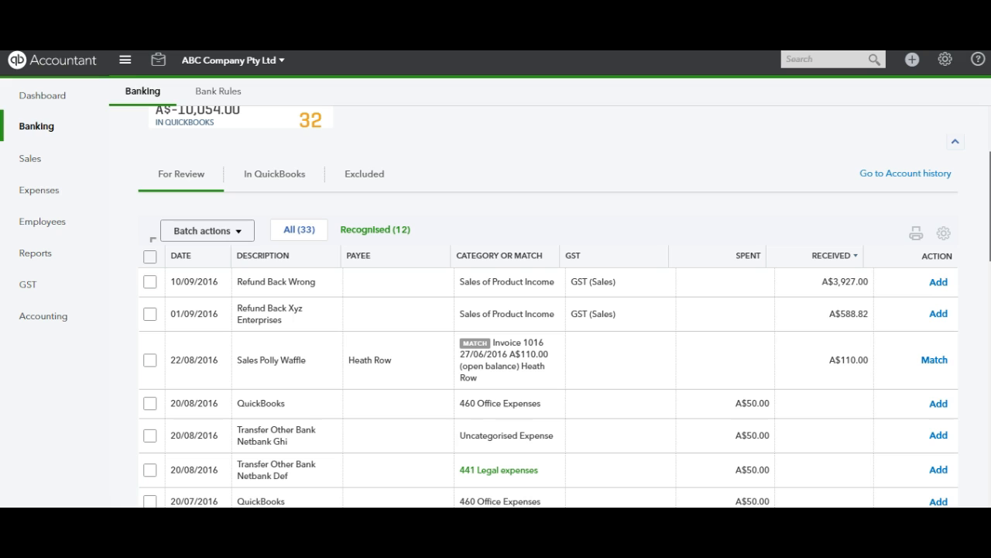
scroll(548, 310, "down", 1)
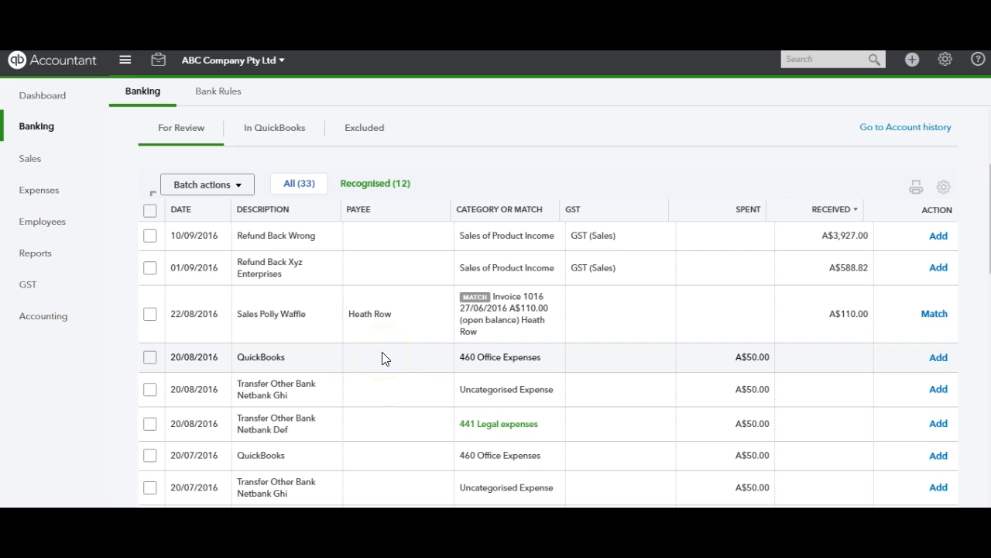
left_click(275, 127)
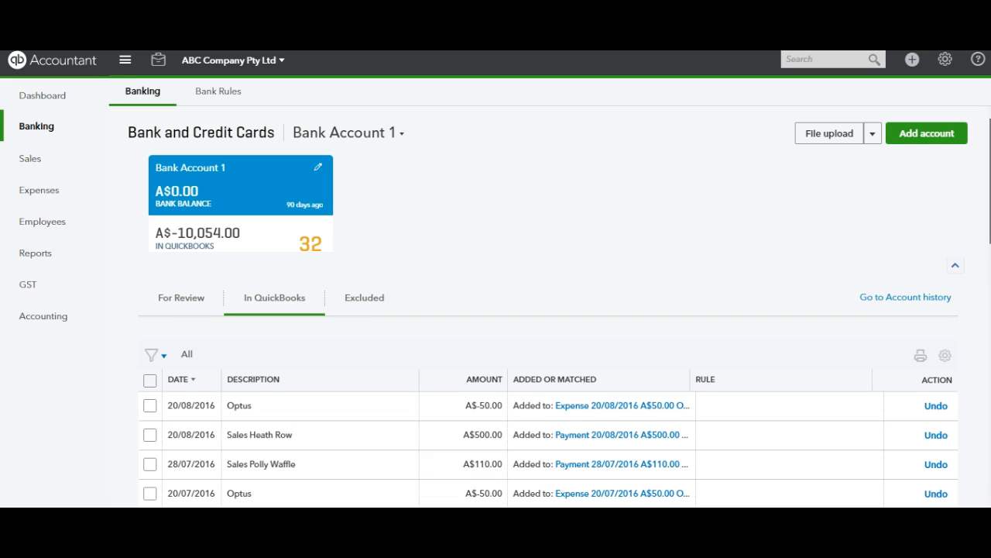
scroll(549, 305, "down", 5)
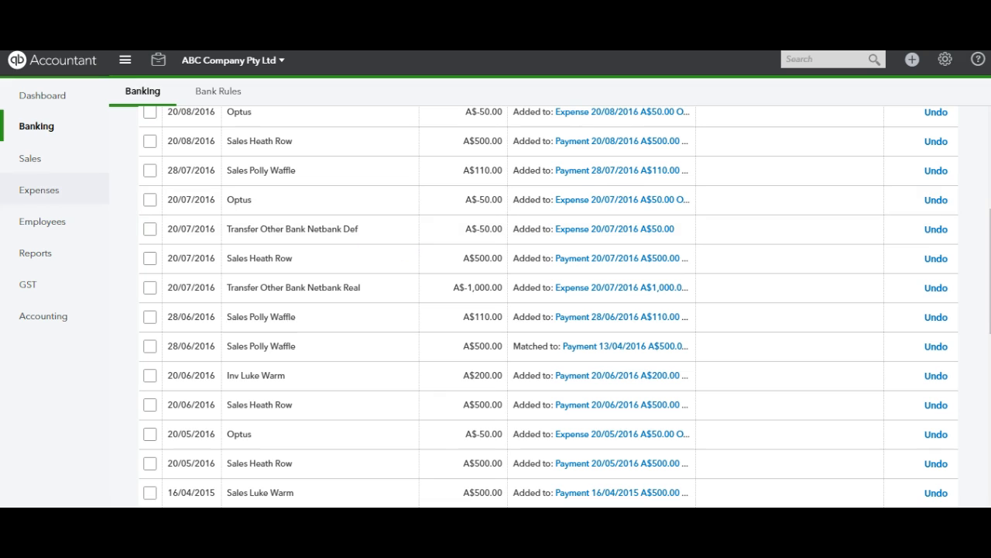
Check the balance and status of the invoice dated 01/08/2016 in the sales invoices list
left_click(41, 159)
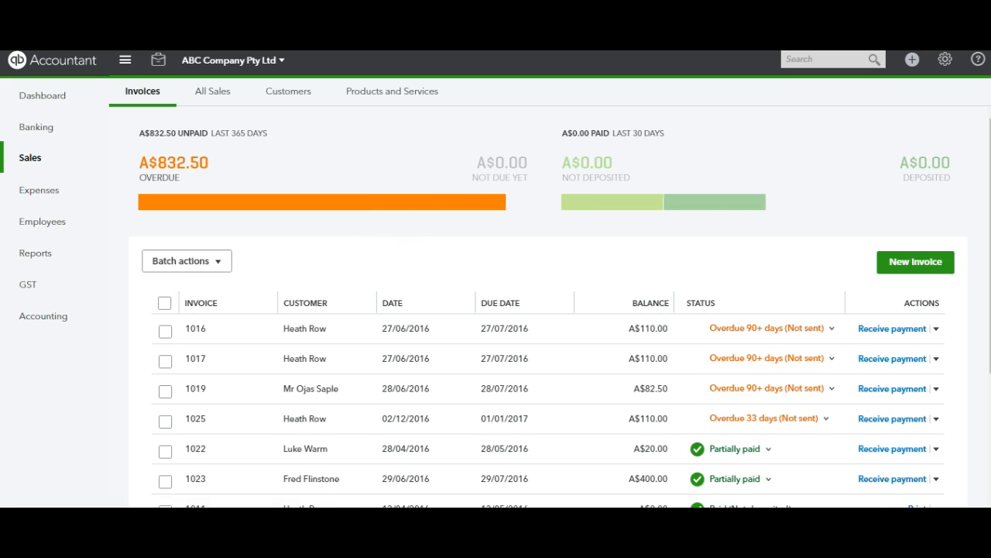
left_click_drag(702, 150, 562, 180)
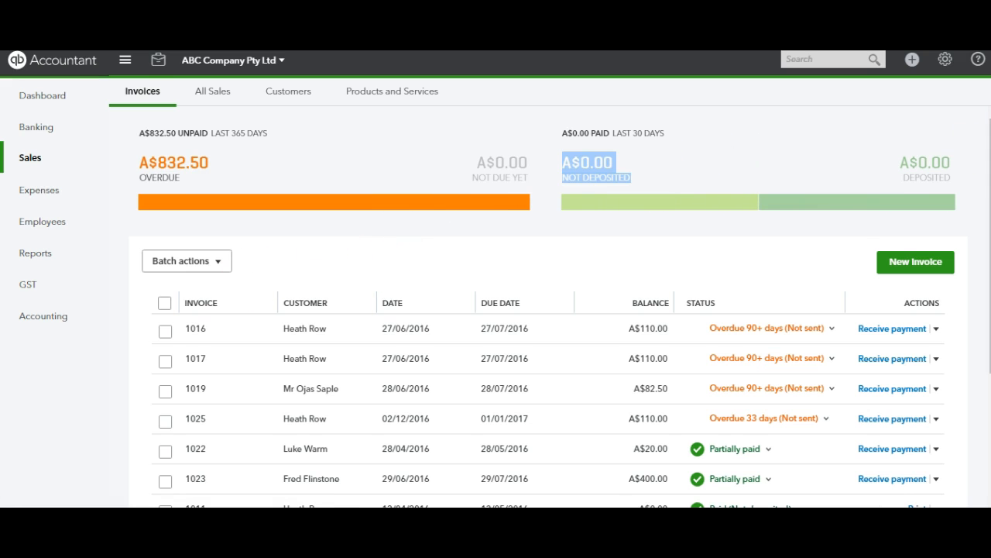
scroll(752, 224, "down", 3)
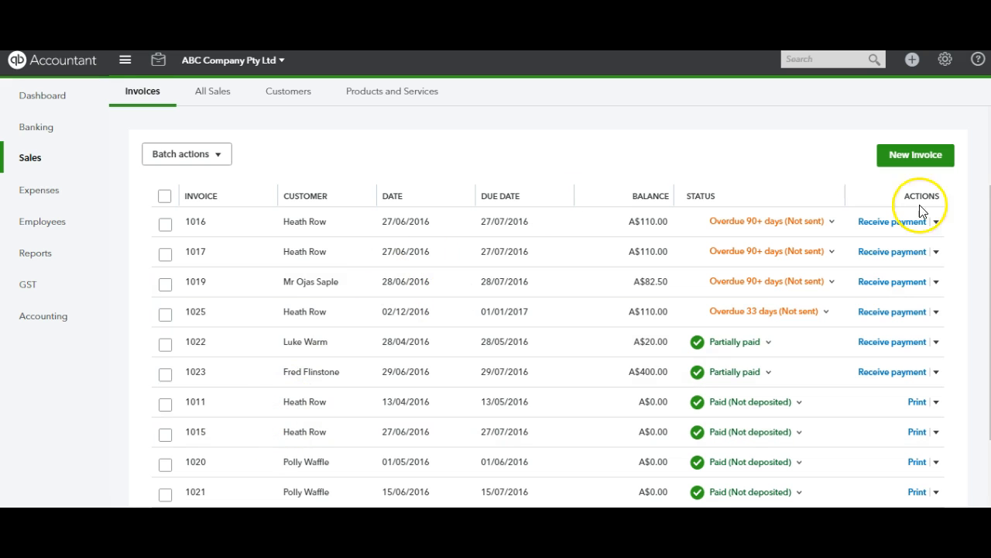
scroll(537, 439, "down", 2)
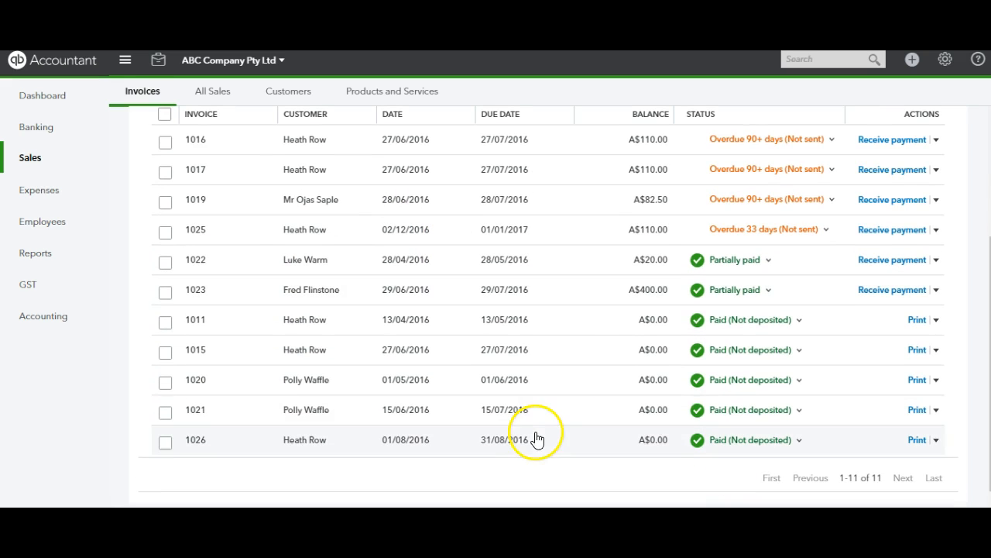
Open the invoice dated 01/08/2016 and check its payment status and the payments recorded against it
left_click(490, 438)
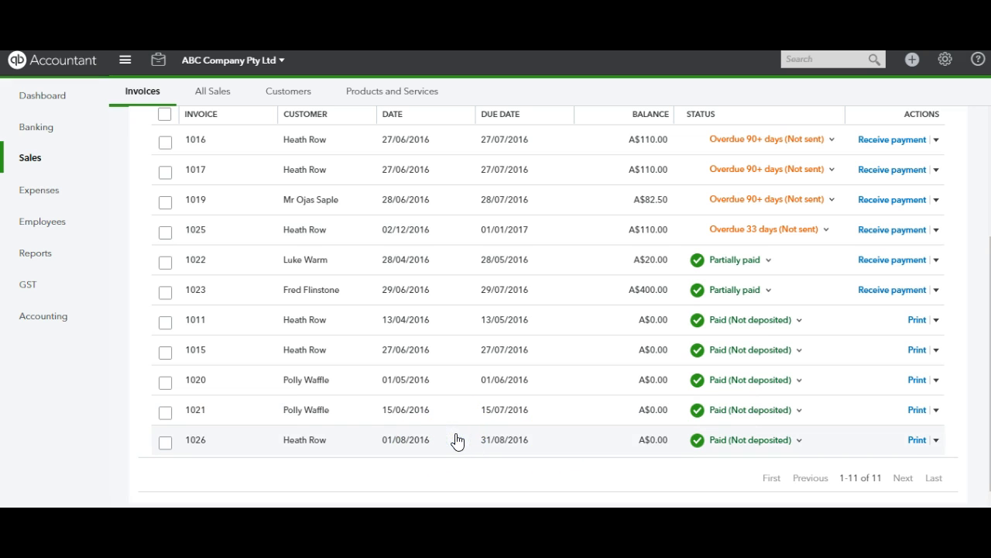
left_click(643, 445)
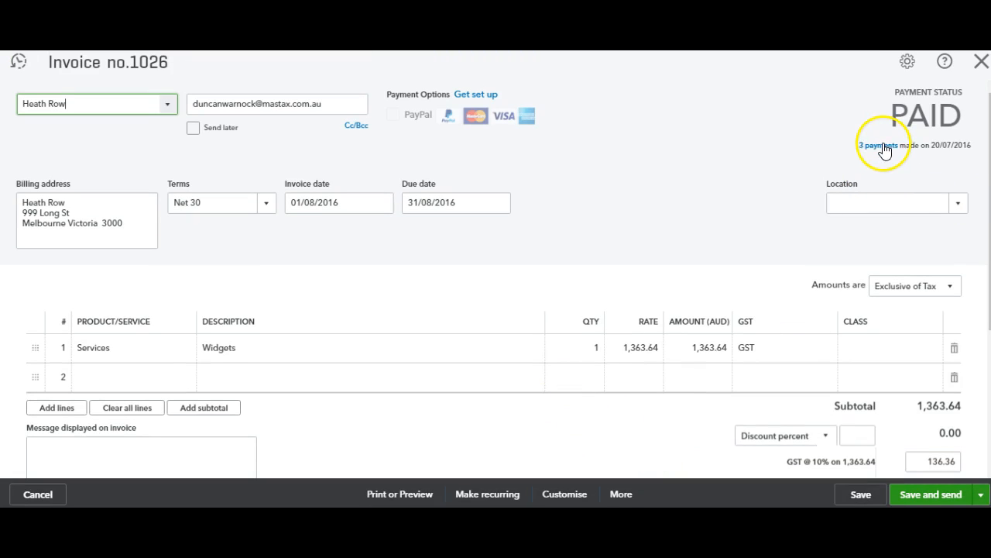
left_click(871, 164)
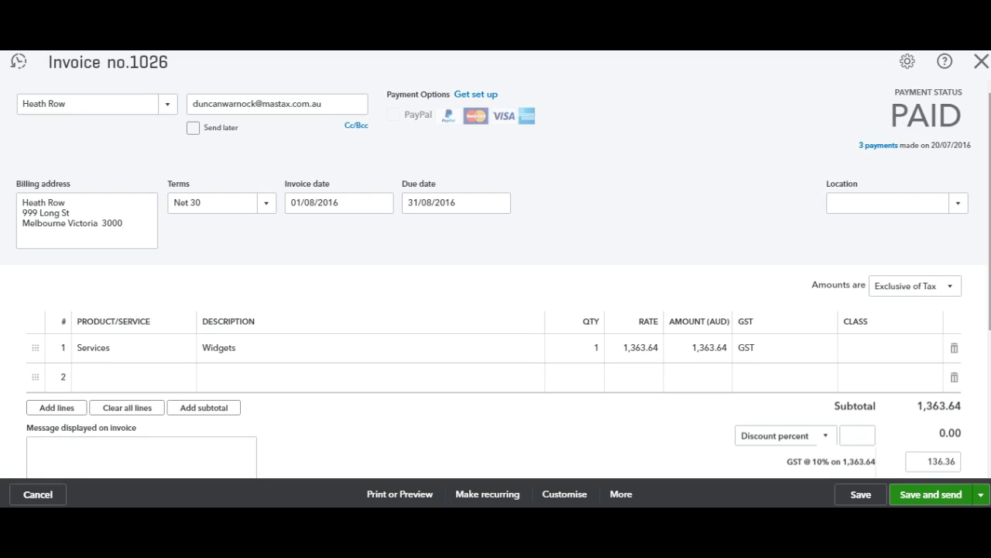
Check the total, amount received and balance due in the totals section of the open invoice
scroll(849, 355, "down", 3)
left_click_drag(838, 354, 957, 353)
left_click(822, 399)
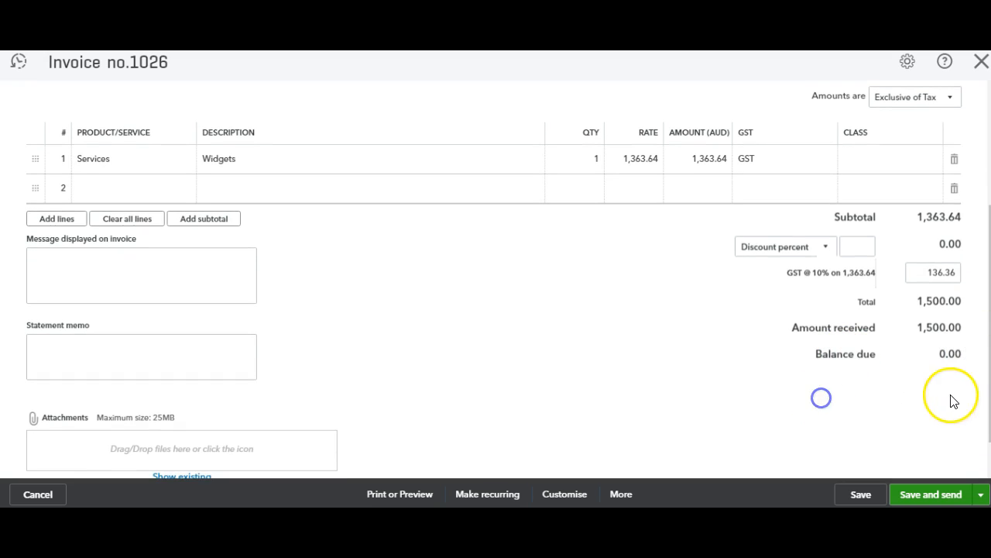
left_click_drag(989, 393, 968, 230)
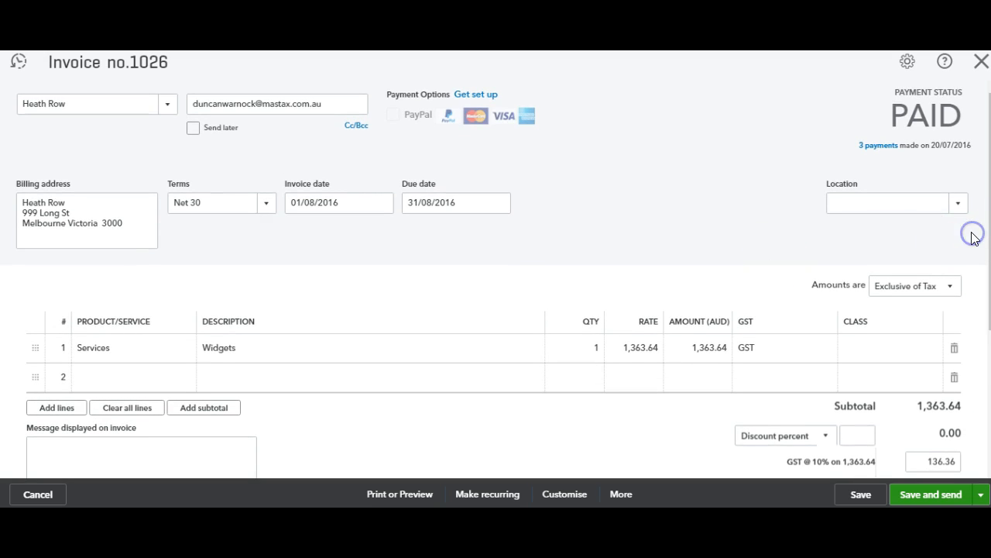
Review the dates and applied amounts of the payments recorded against the invoice, and close the payment list
left_click(878, 149)
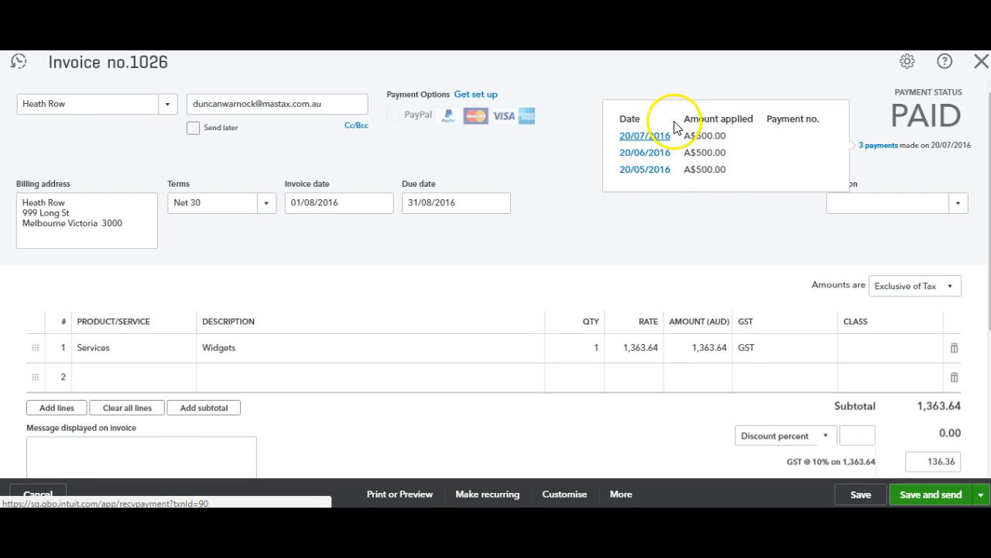
left_click(664, 149)
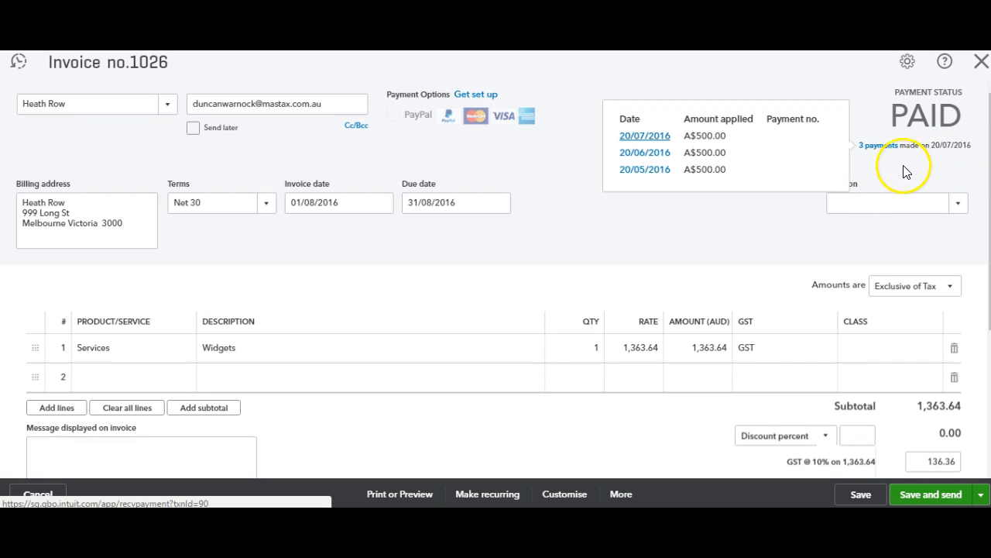
left_click(670, 241)
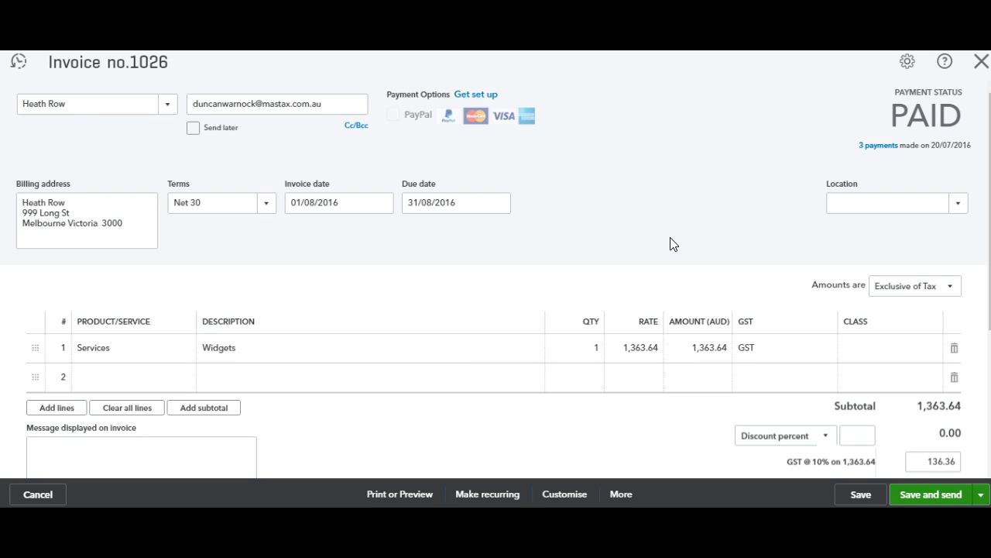
left_click(655, 242)
left_click(610, 268)
left_click(621, 234)
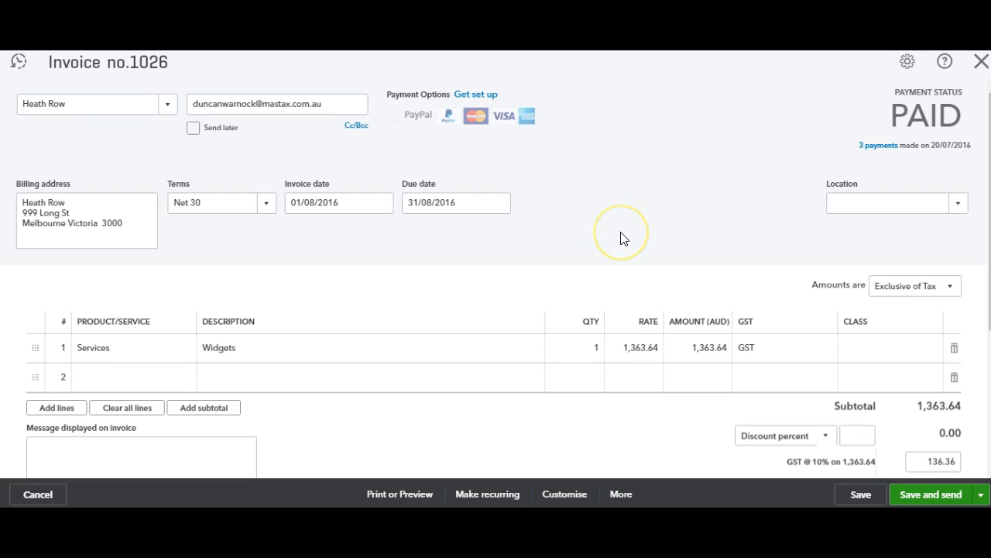